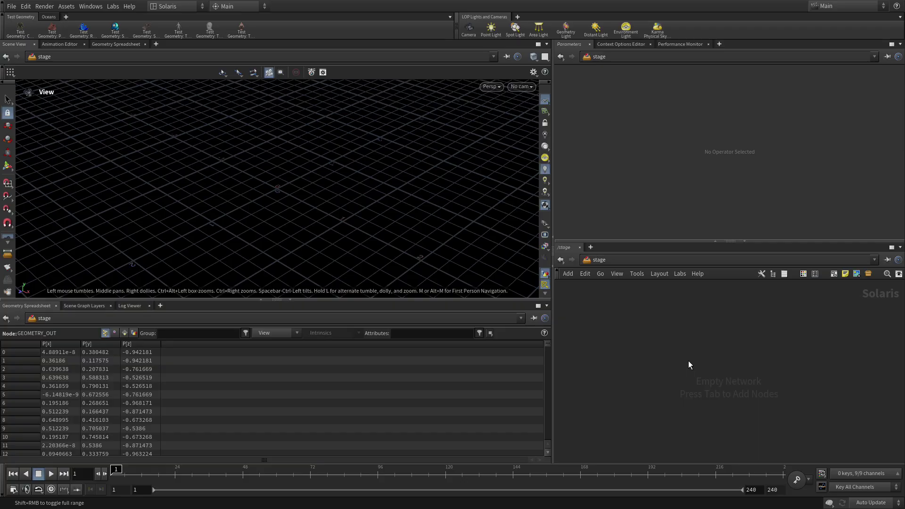
Step: Add a Scene Import node to the empty stage network
key(Tab)
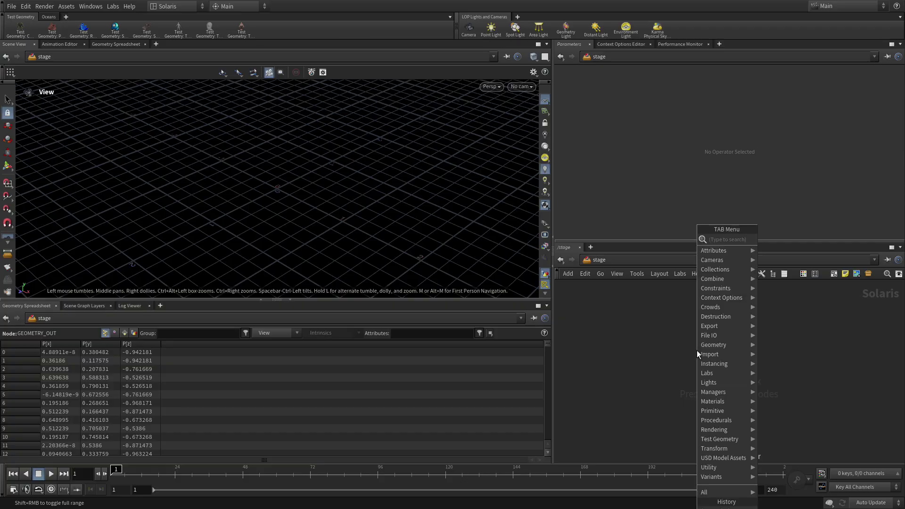
text(scen)
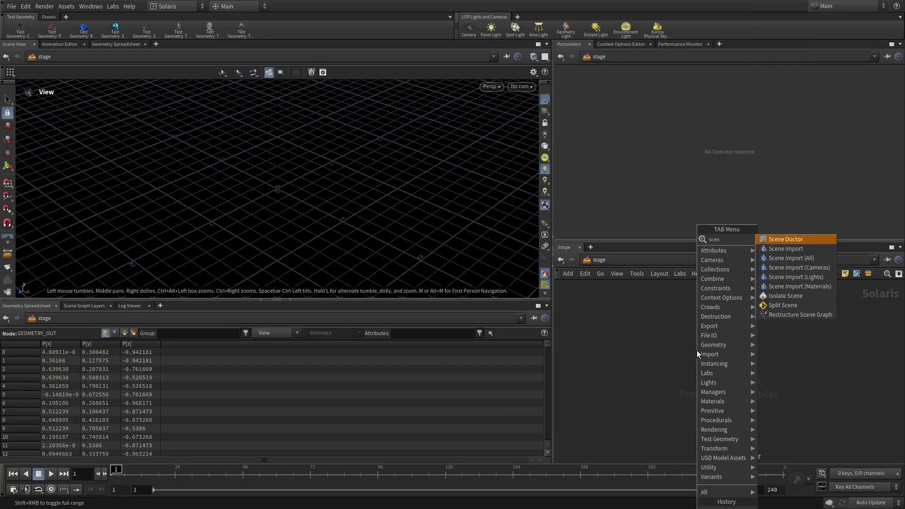
key(Return)
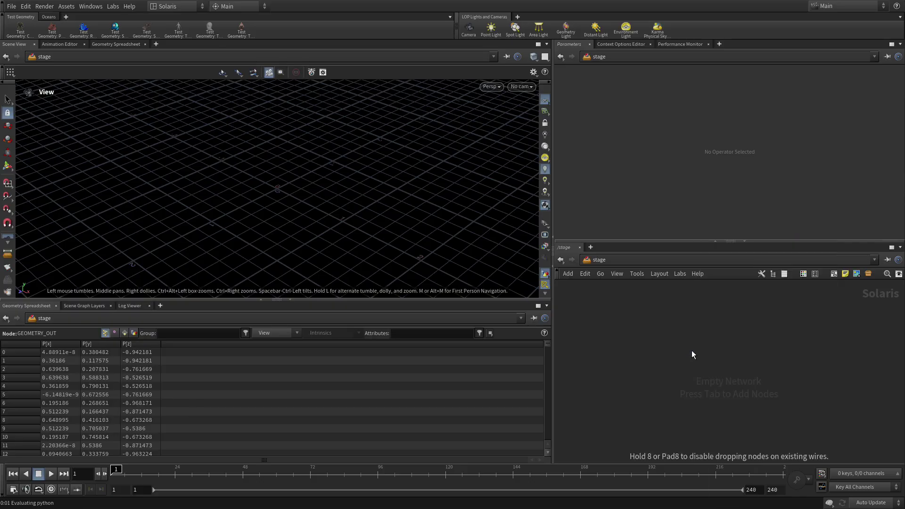
click(691, 349)
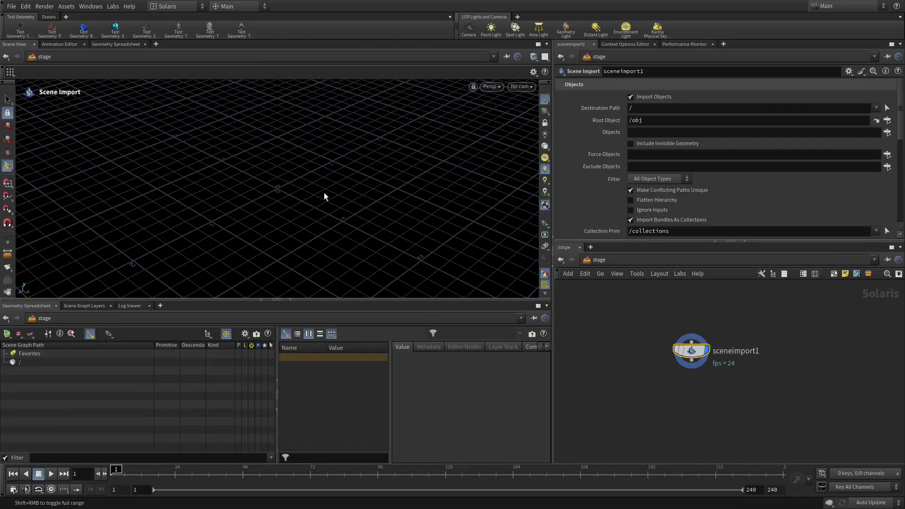
Step: Check the viewport's background display options and hide the reference grid
key(d)
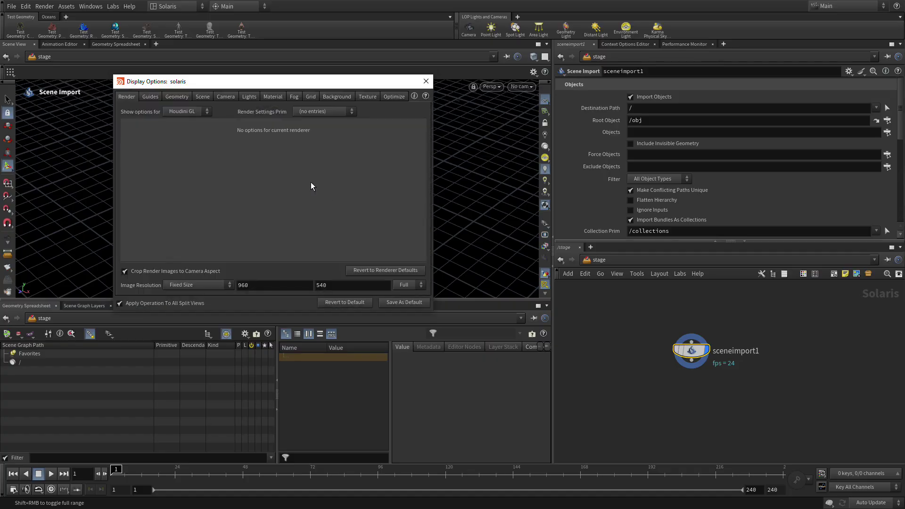
click(338, 96)
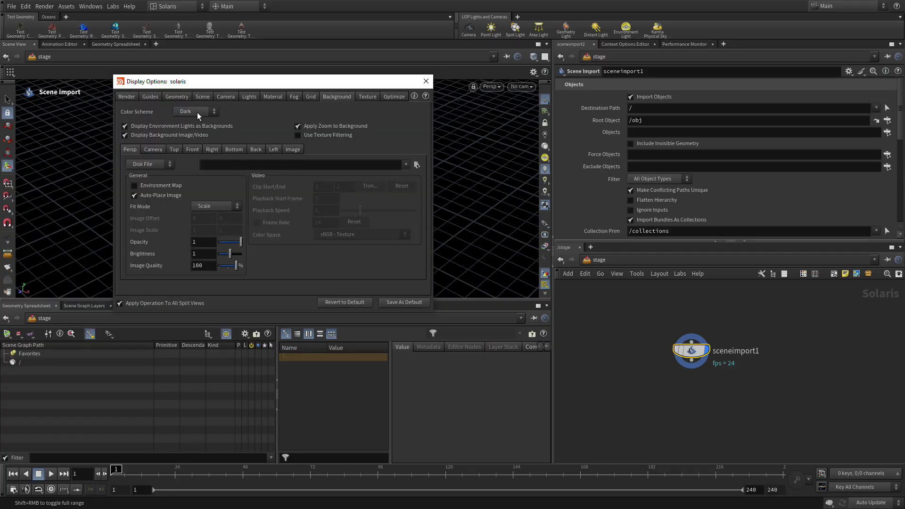
click(426, 81)
click(544, 99)
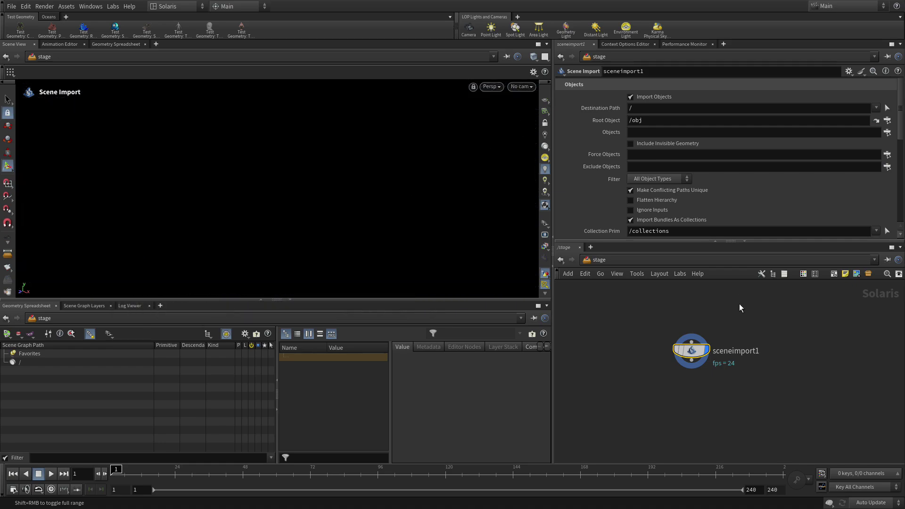
Step: Rename the Scene Import node as soccerball
mouse_move(689, 359)
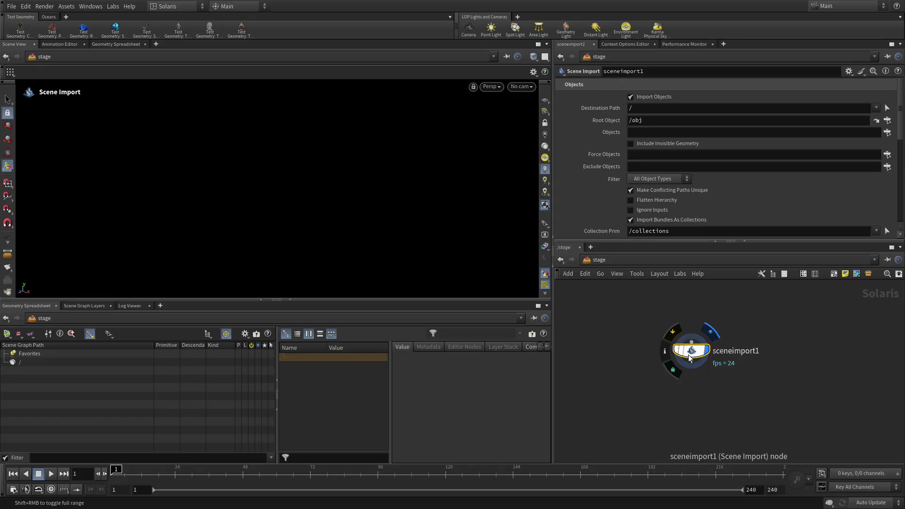
double_click(736, 351)
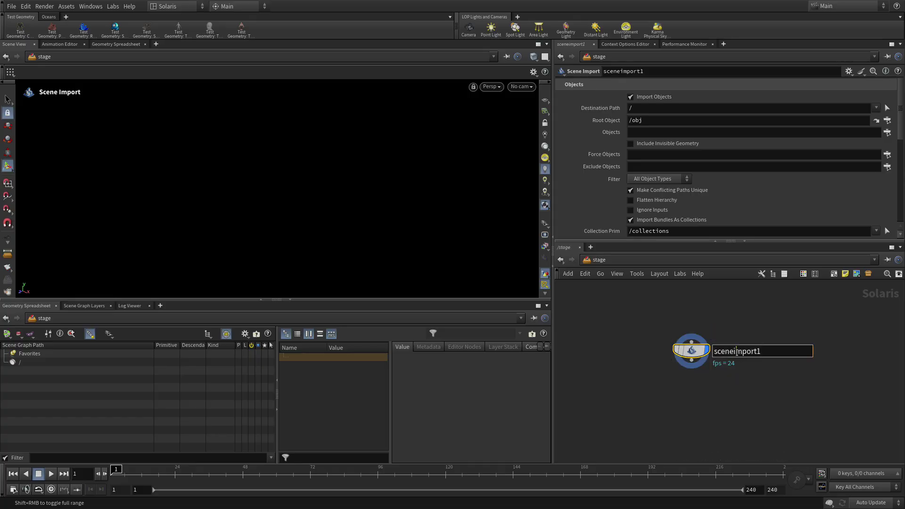
text(soccerball)
key(Return)
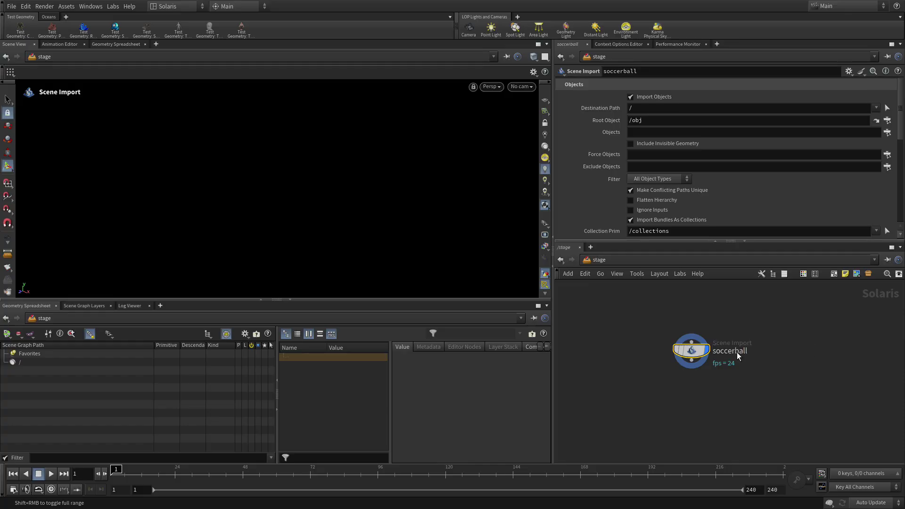
Step: Set the soccerball node's Destination Path to /geo
click(657, 109)
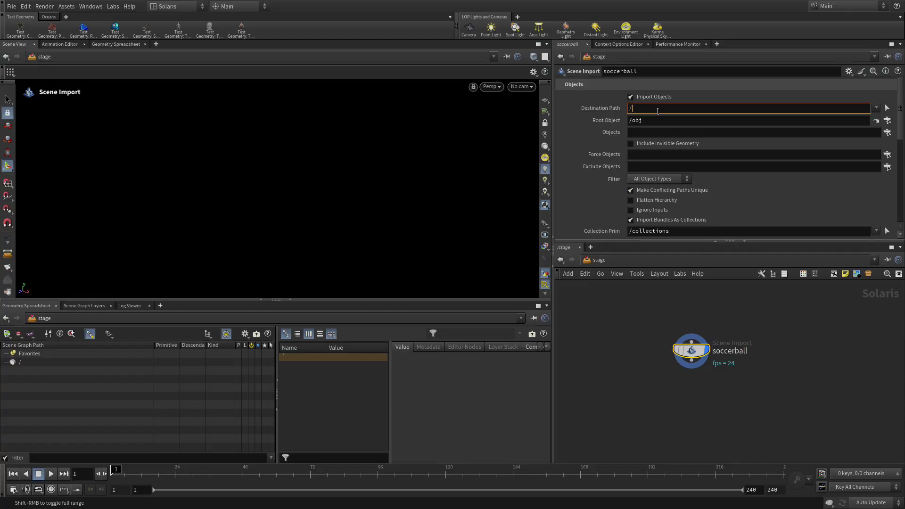
text(geo)
key(Return)
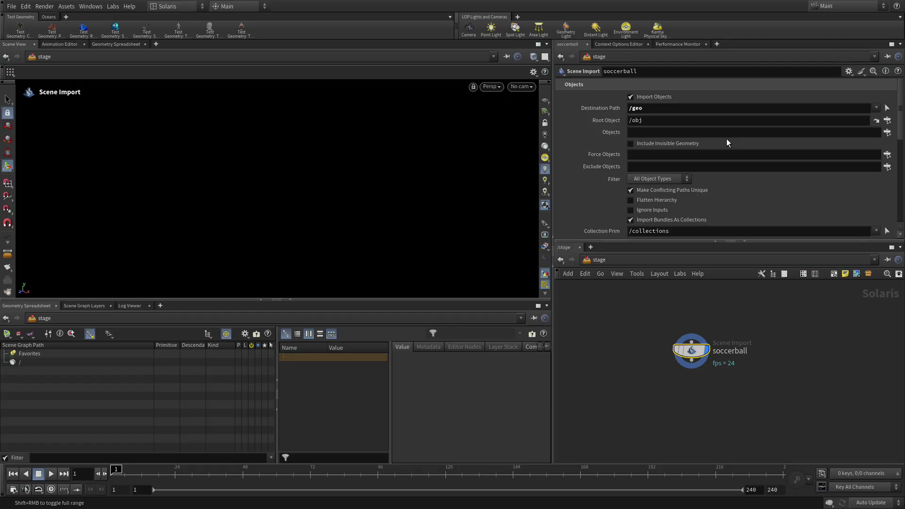
Step: Set the soccerball node's Force Objects to /obj/soccerball_geo by choosing that operator
click(886, 154)
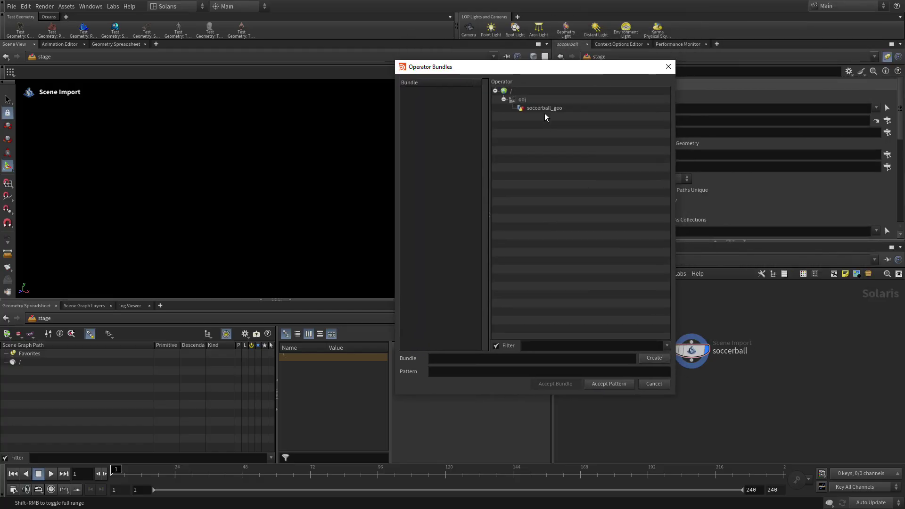
click(544, 109)
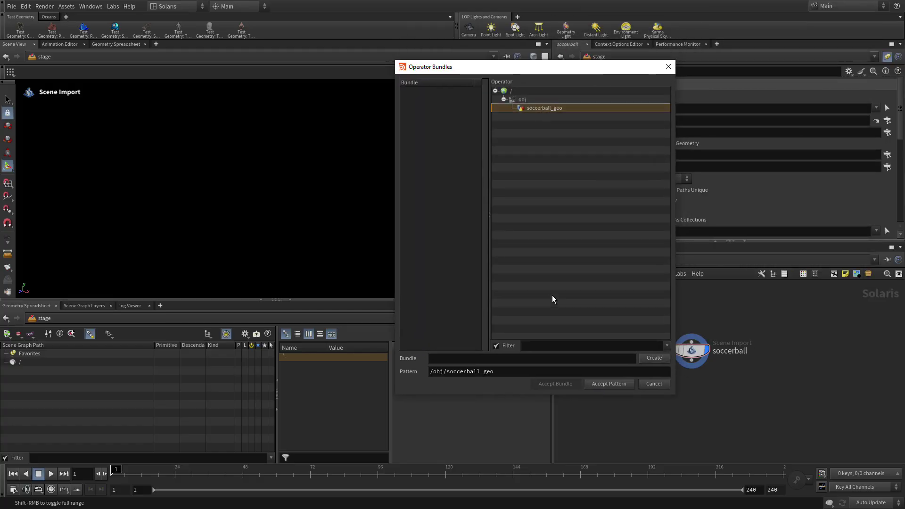
click(607, 383)
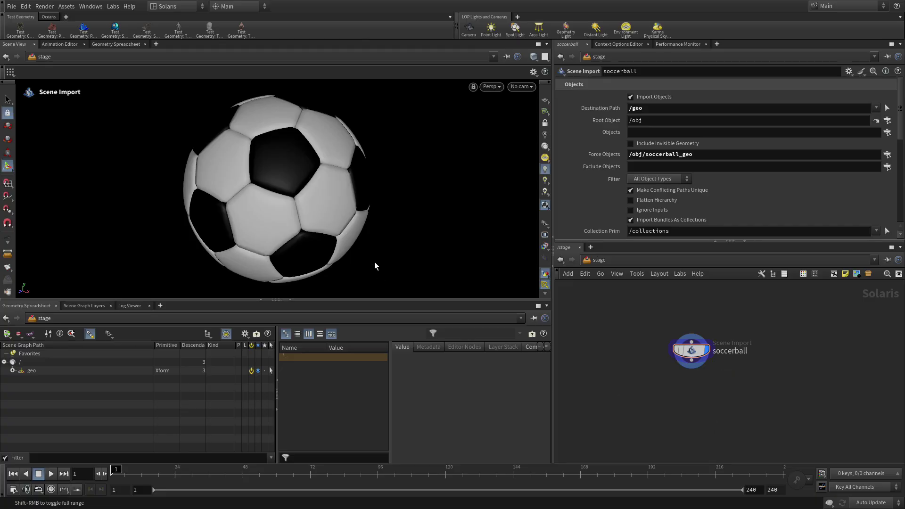
Step: Examine the imported soccer ball from several angles and distances, ending with the whole ball framed
key(Escape)
drag(370, 244, 376, 229)
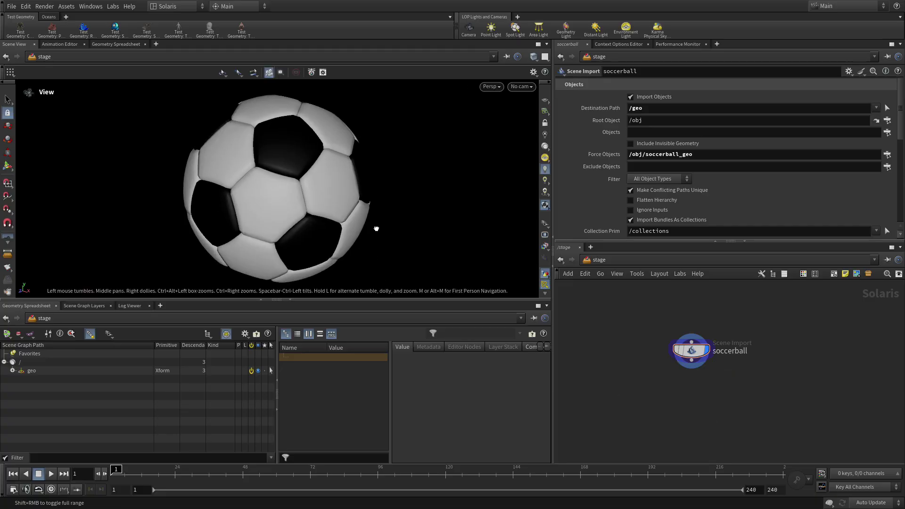
key(Return)
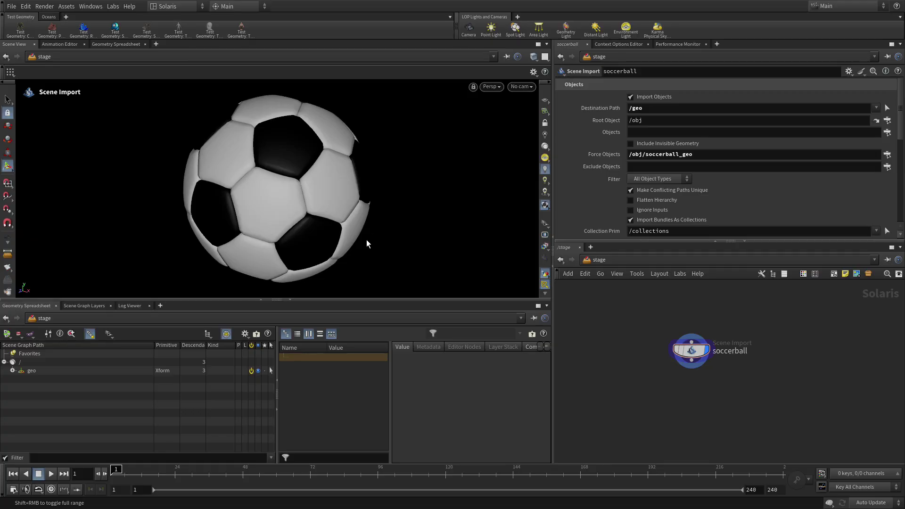
key(Escape)
drag(366, 240, 326, 236)
right_drag(326, 236, 303, 242)
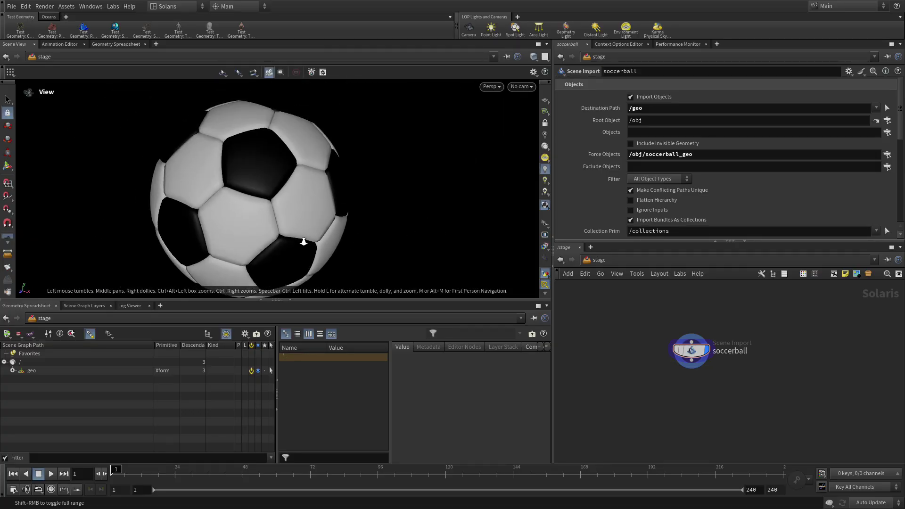
scroll(309, 234, down, 3)
middle_drag(319, 238, 338, 233)
drag(338, 234, 353, 204)
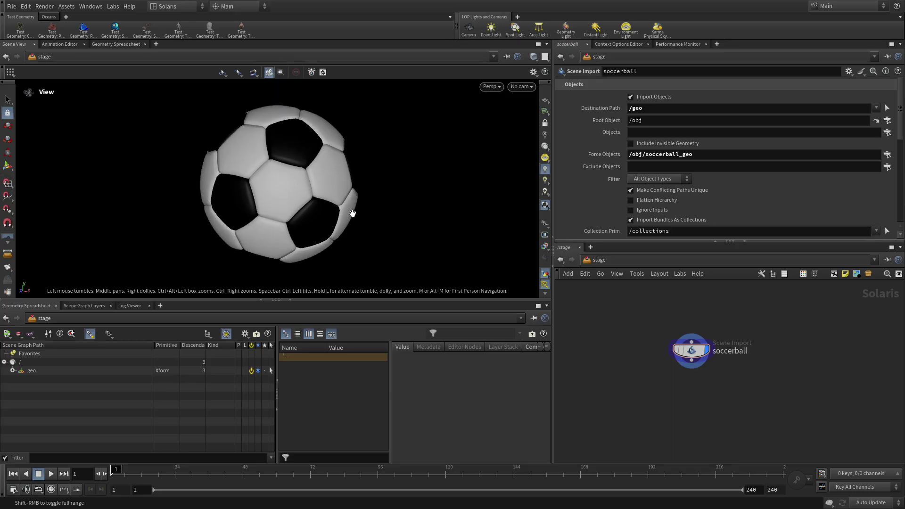
key(Return)
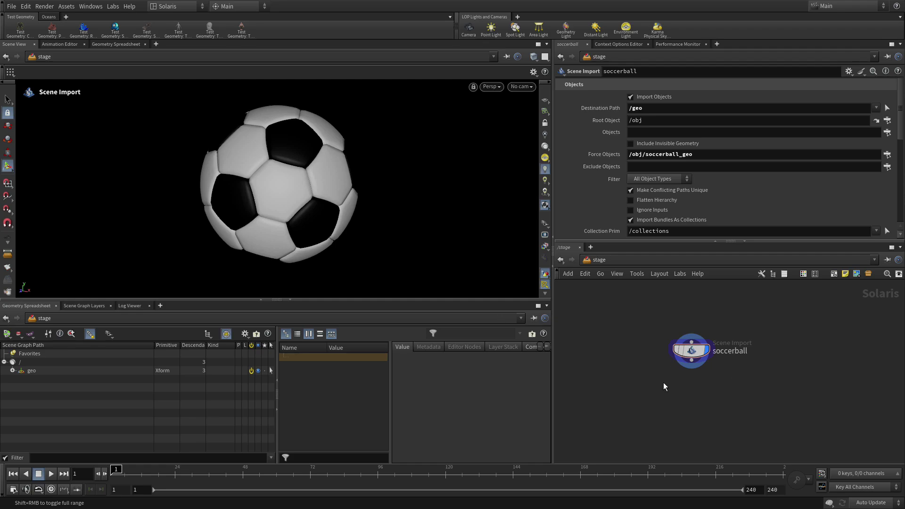
Step: Add a Grid node below the soccerball node and rename it backdrop
key(Tab)
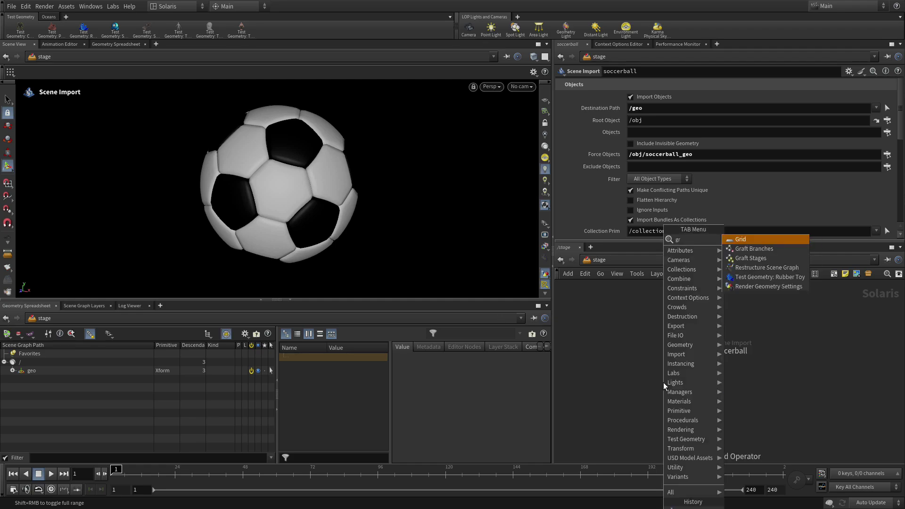
key(Escape)
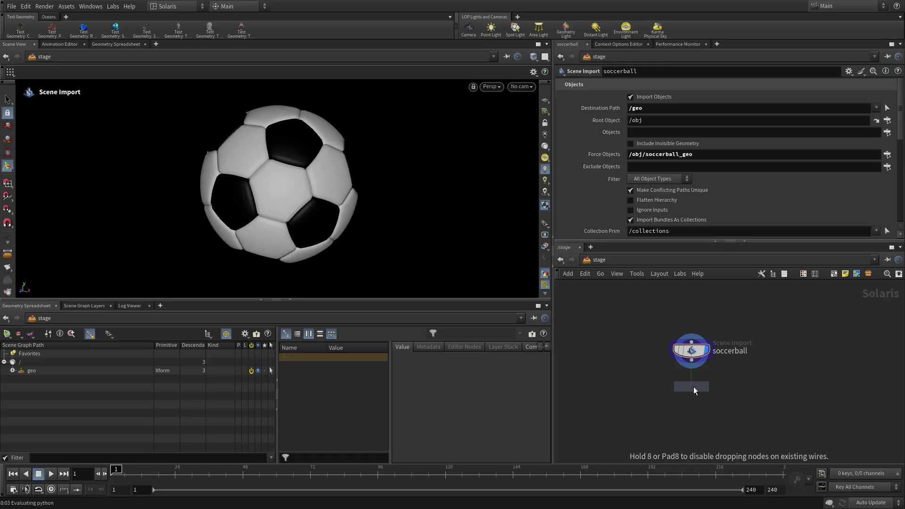
click(694, 386)
double_click(720, 387)
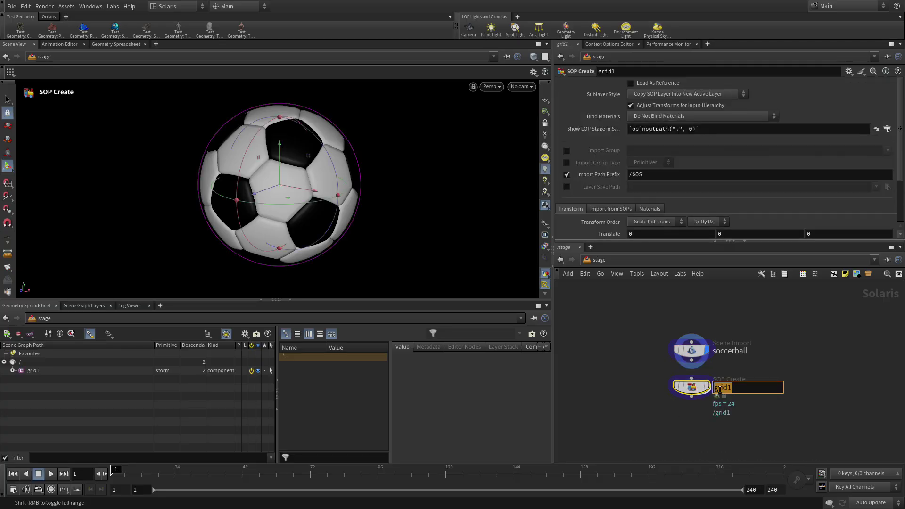
text(backdrop)
key(Return)
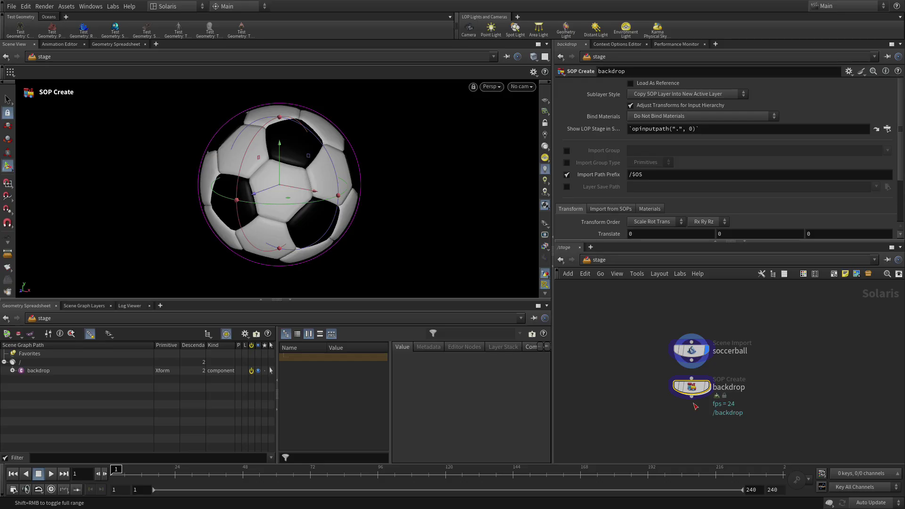
Step: Move the backdrop node above soccerball, wire its output into soccerball's input, and select the soccerball node
drag(693, 388, 689, 305)
click(687, 312)
click(692, 340)
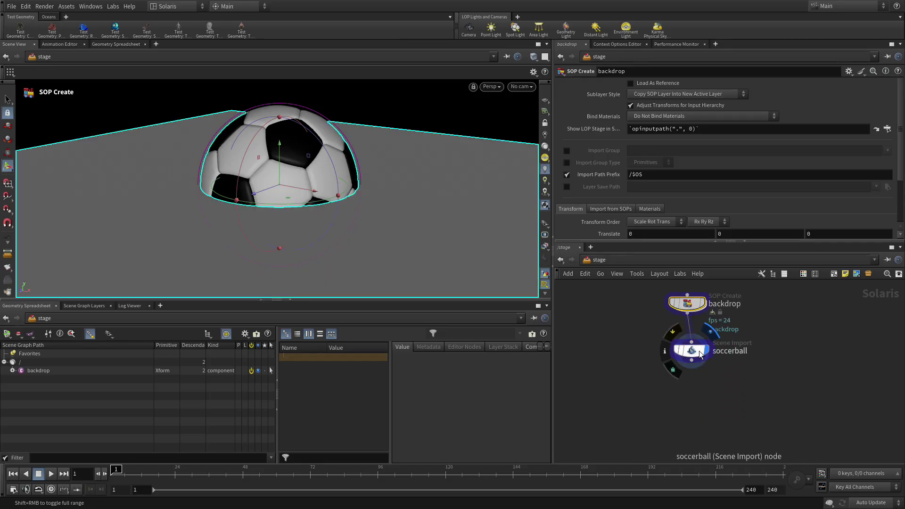
click(694, 358)
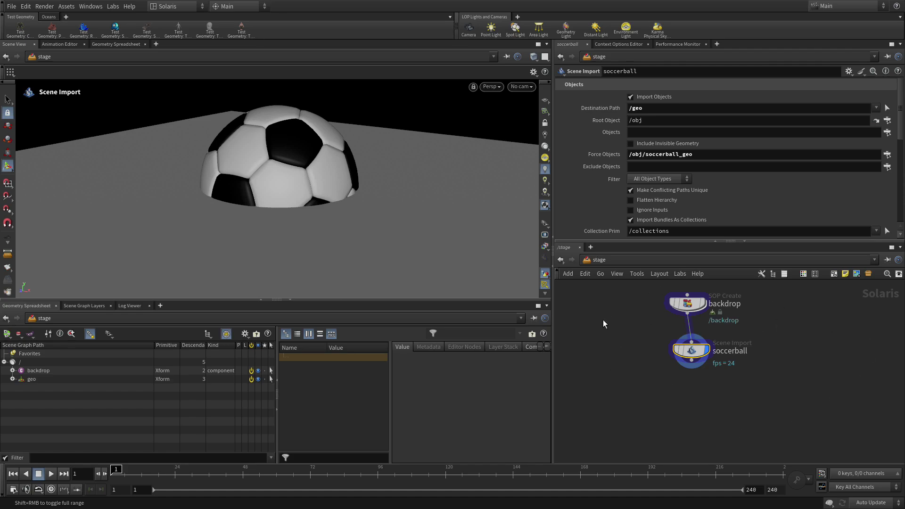
Step: Display the backdrop node alone, switch the display back to soccerball, and align soccerball directly beneath backdrop
click(702, 313)
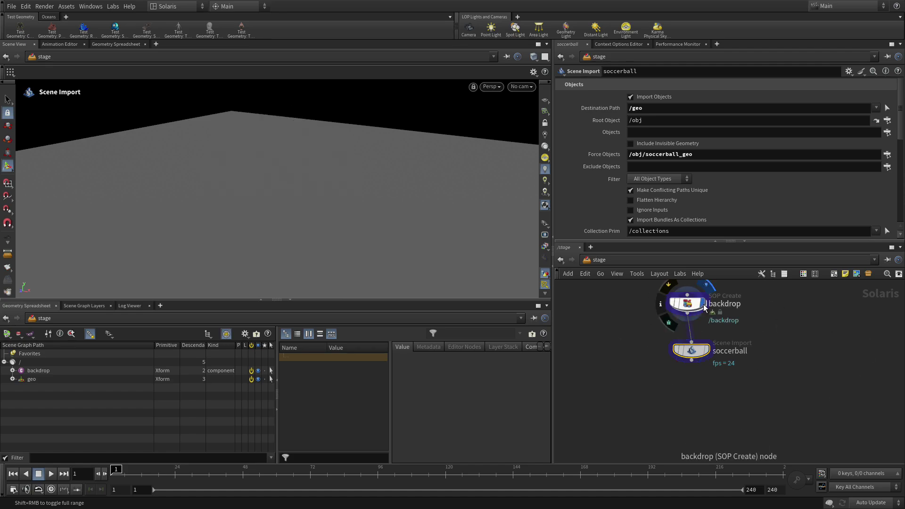
click(705, 356)
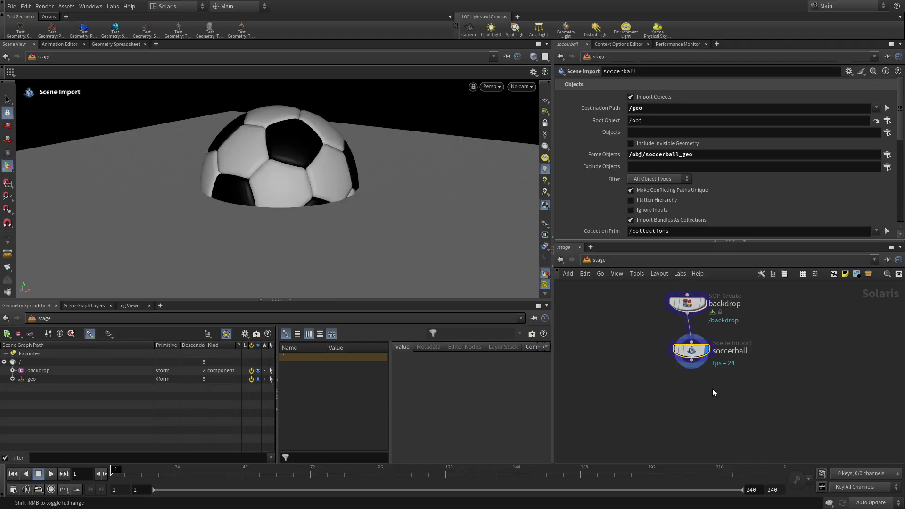
drag(695, 355, 690, 359)
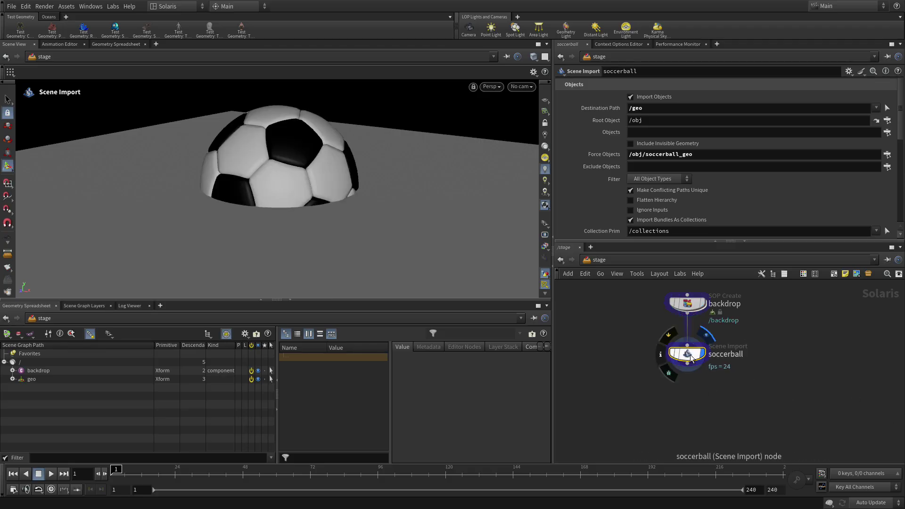
Step: Add a Match Size node below soccerball, connect soccerball to its first input, and make it the displayed node
click(720, 396)
key(Tab)
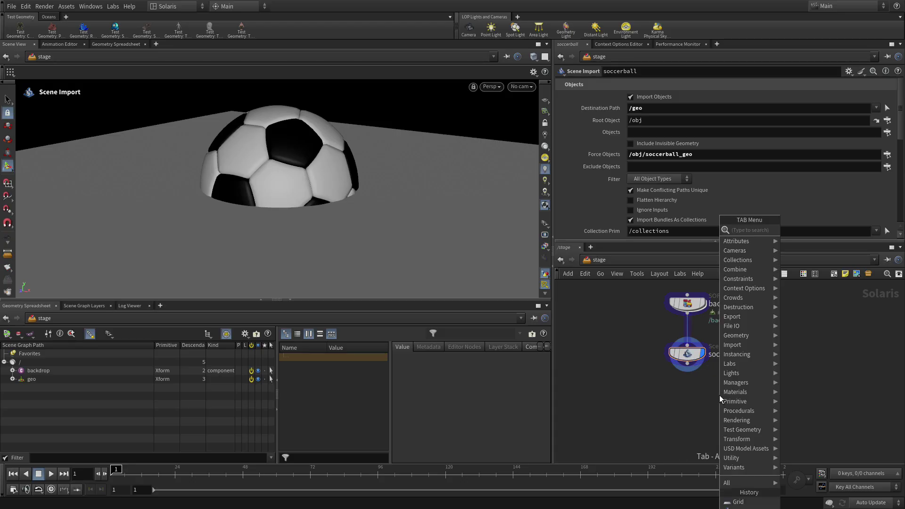
text(ma)
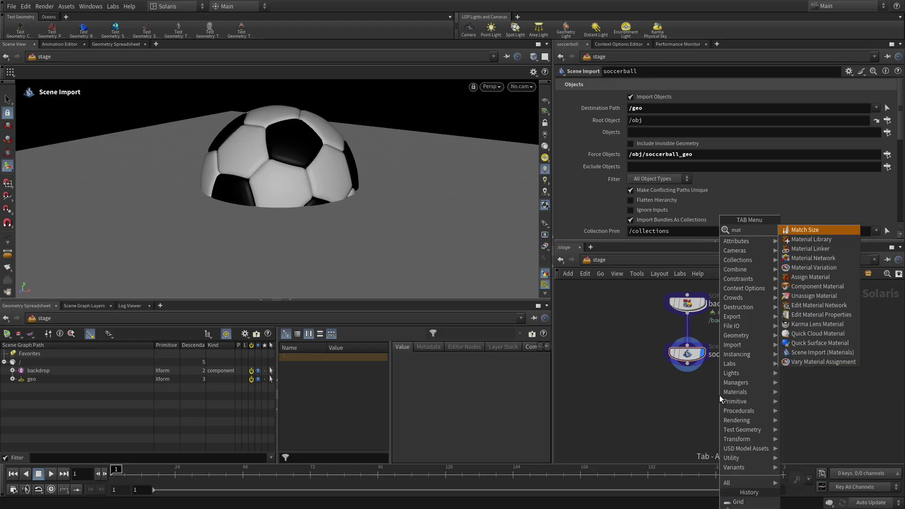
text(t)
key(Return)
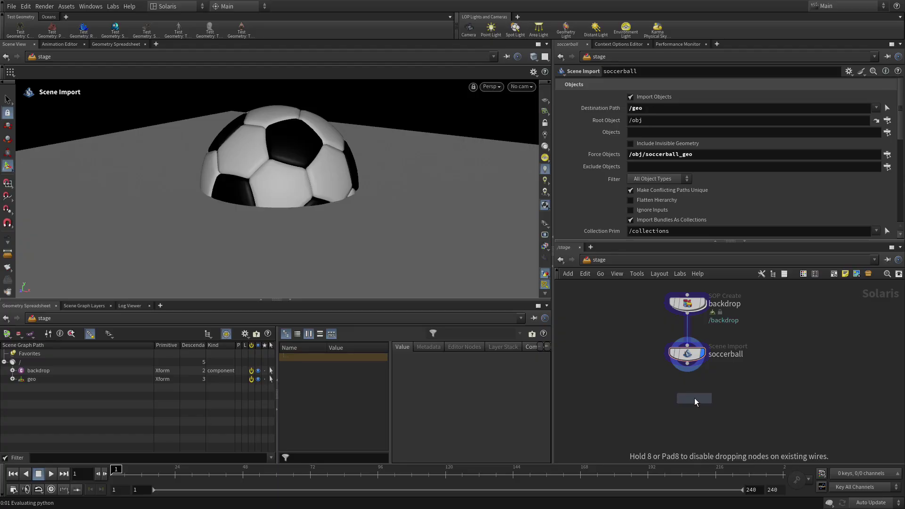
click(685, 394)
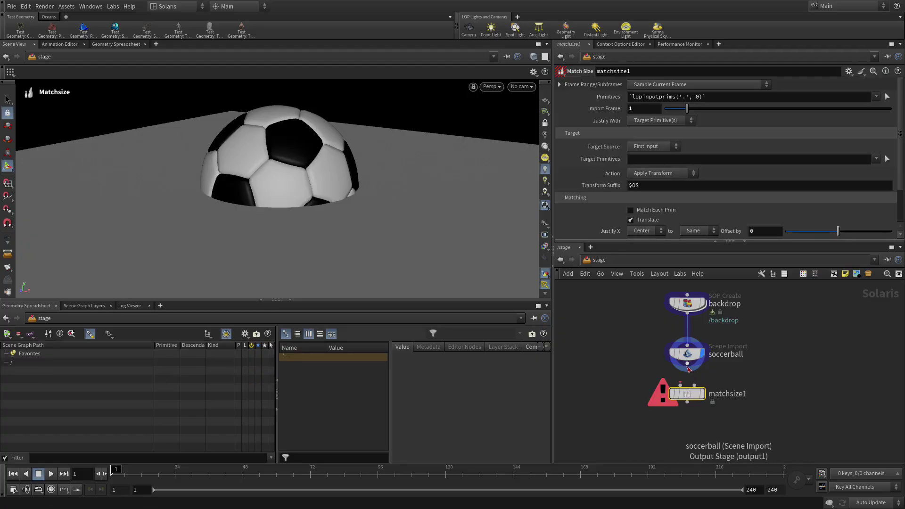
click(687, 364)
click(680, 385)
mouse_move(703, 394)
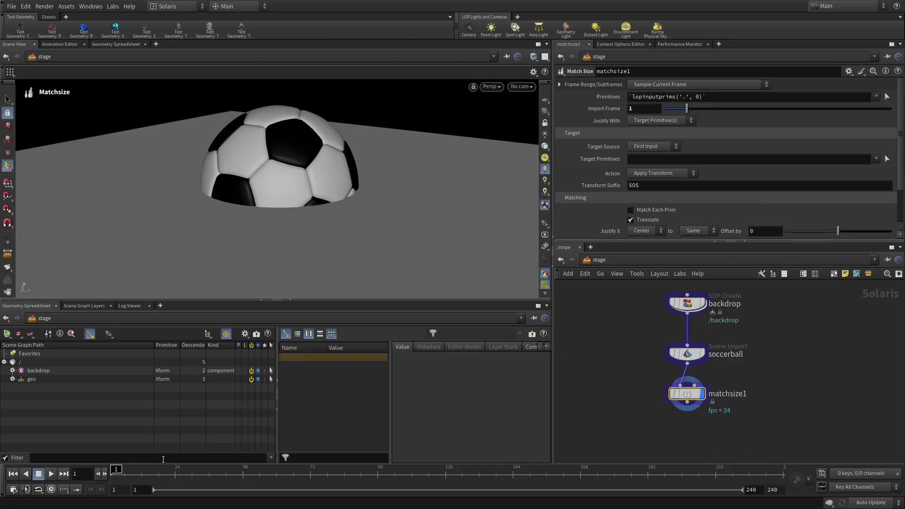
Step: Set the Match Size node's primitives to /geo/soccerball_geo from the scene graph
click(12, 379)
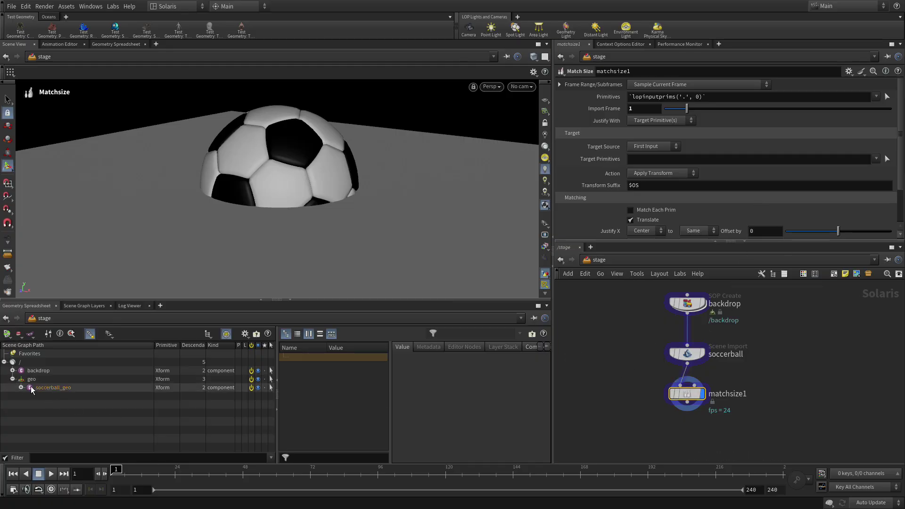
click(45, 387)
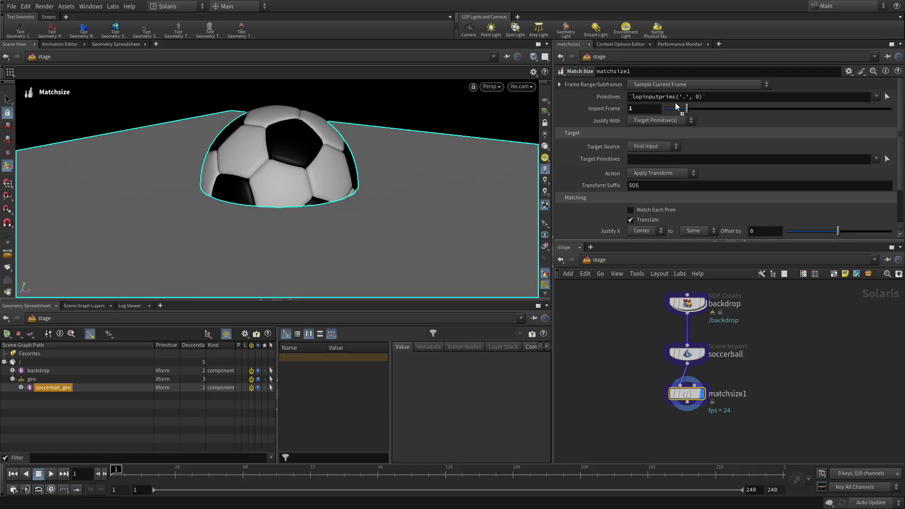
triple_click(675, 97)
text(/geo/soccerball_geo)
key(Return)
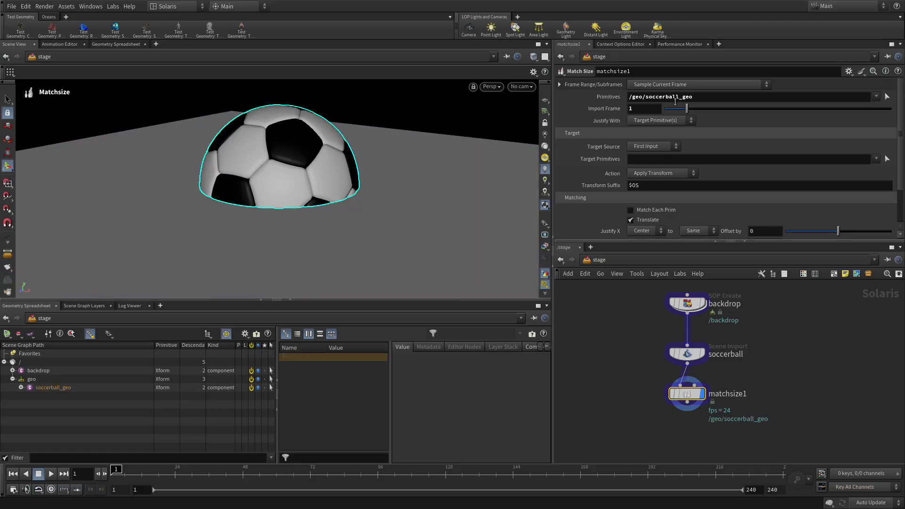
Step: Set the Match Size node's Justify Y to Min so the ball rests on the backdrop, and check its placement
scroll(750, 212, down, 3)
click(643, 200)
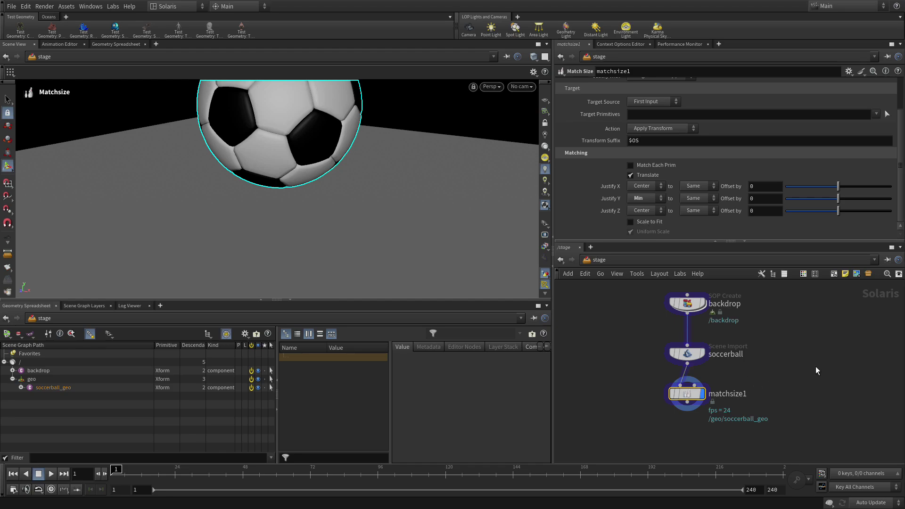
key(Escape)
drag(358, 175, 344, 191)
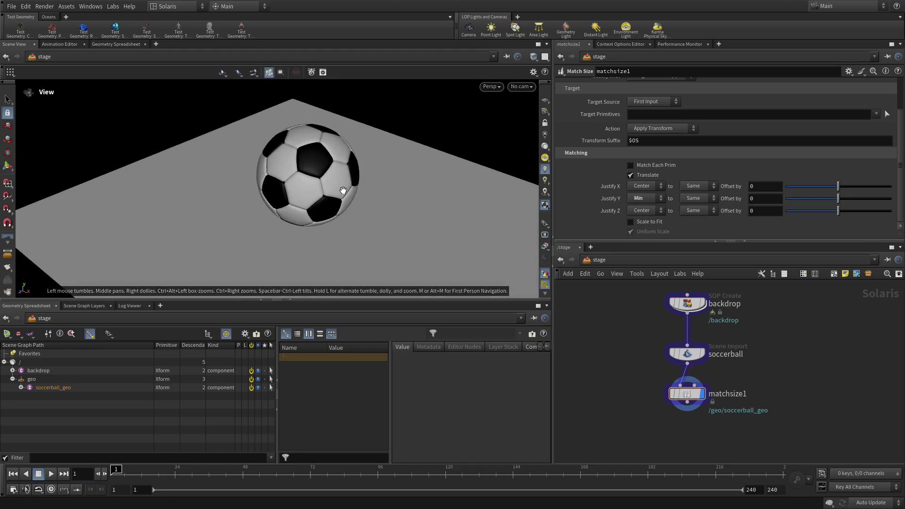
key(Return)
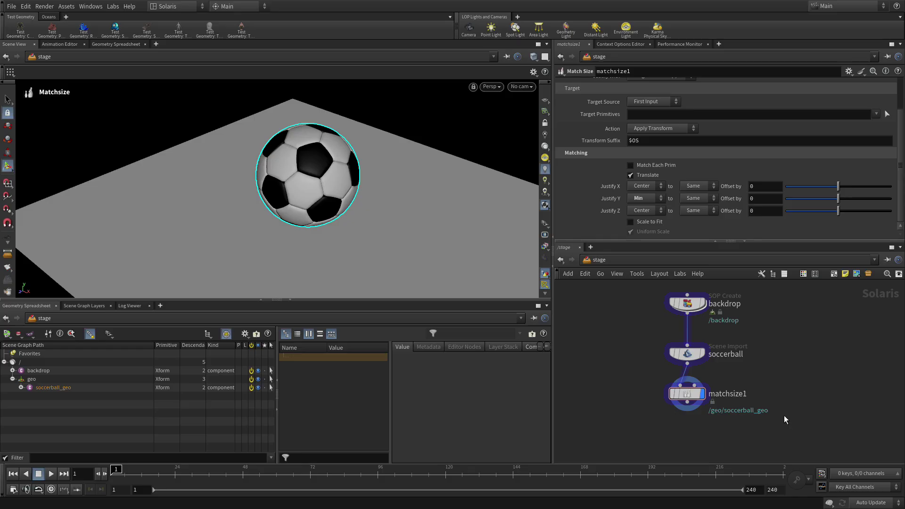
Step: Go inside the backdrop node and set the size of grid1 to 80 by 80
double_click(689, 301)
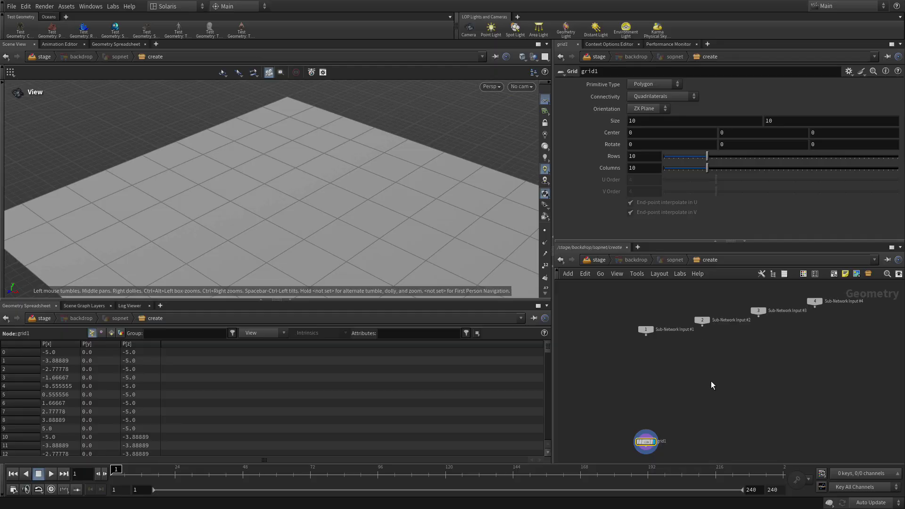
drag(646, 443, 697, 375)
scroll(691, 401, up, 3)
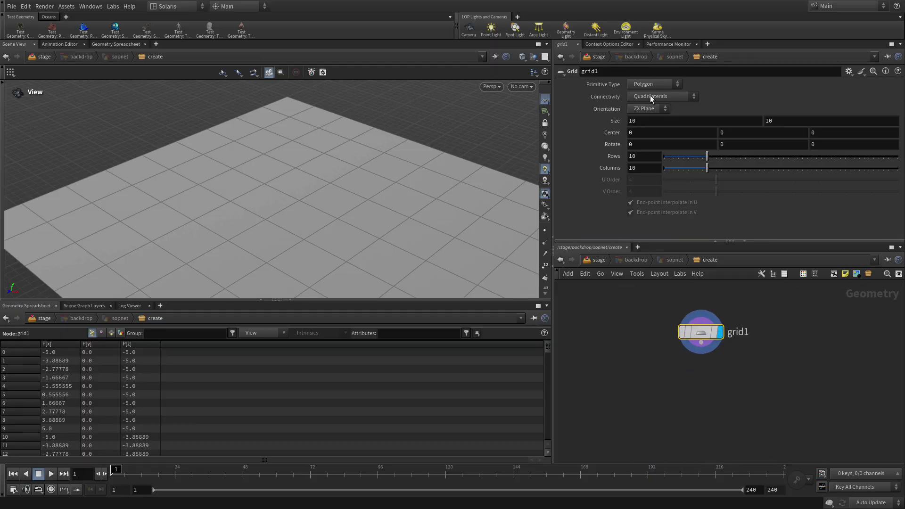
drag(634, 123, 603, 125)
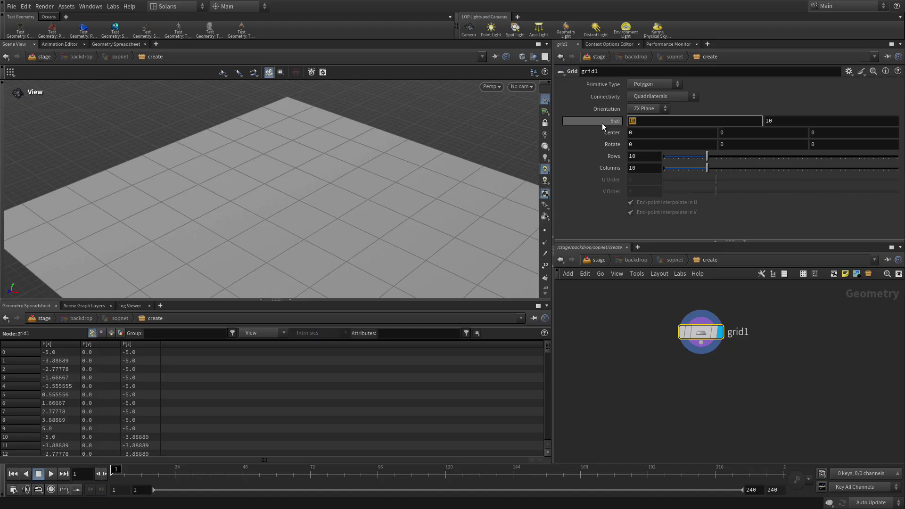
text(80)
key(Tab)
text(80)
key(Tab)
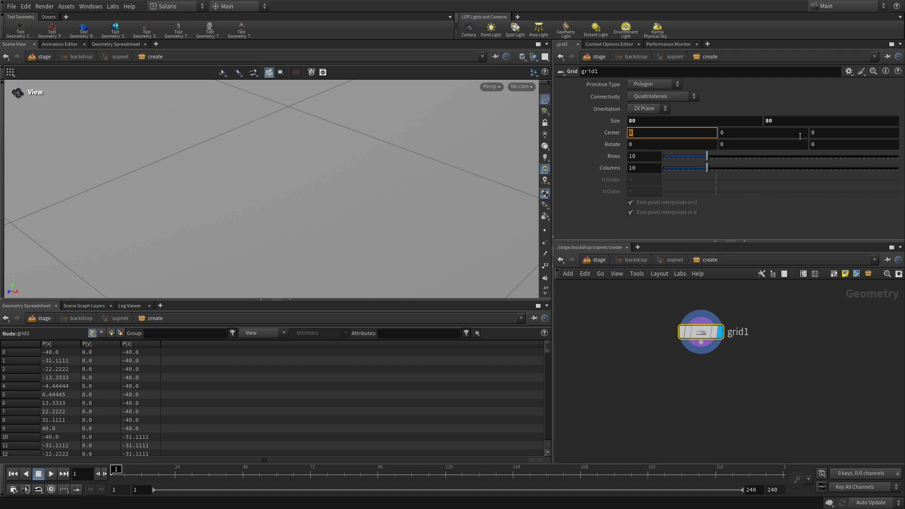
Step: Set the Z center of grid1 to -20 and bring the whole grid into view
click(826, 134)
text(-)
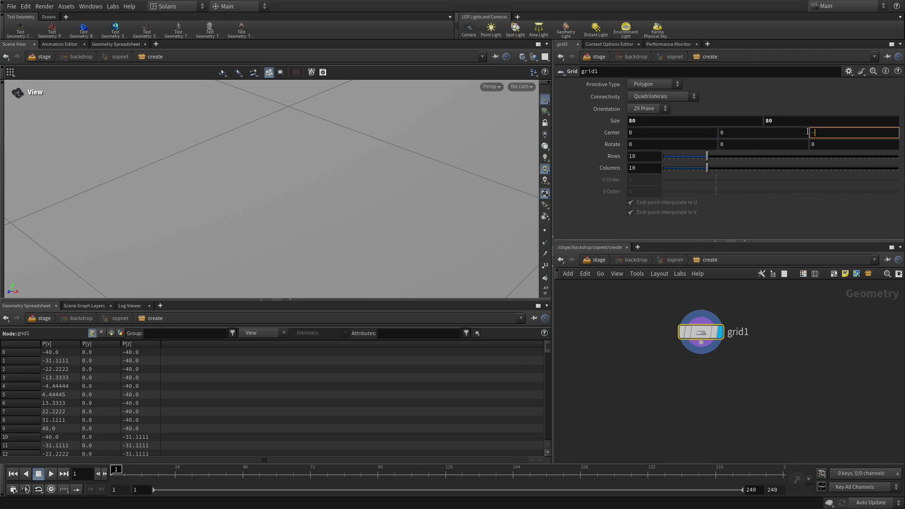
text(20)
key(Return)
right_drag(447, 198, 267, 186)
drag(267, 186, 292, 168)
middle_drag(293, 167, 293, 162)
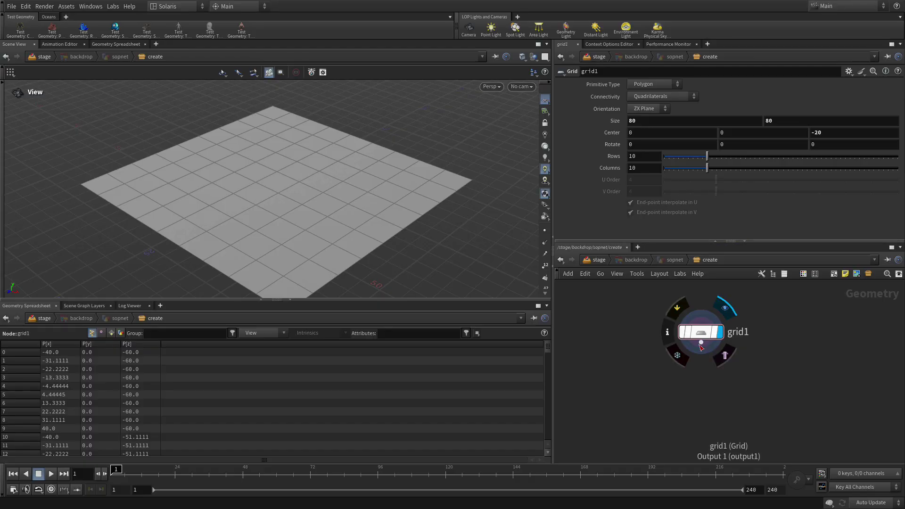
Step: Add a Bend node below grid1, connected to its output, and make it the displayed node
key(Tab)
text(bend)
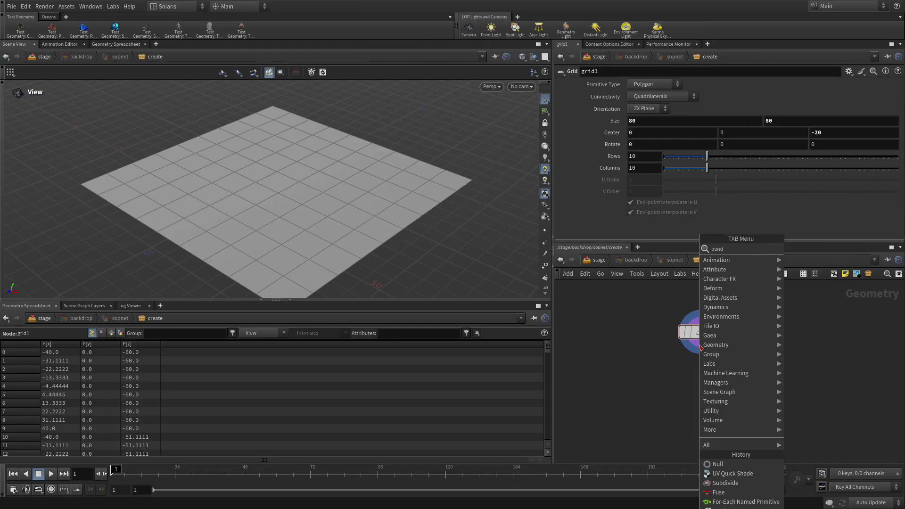
key(Return)
click(702, 408)
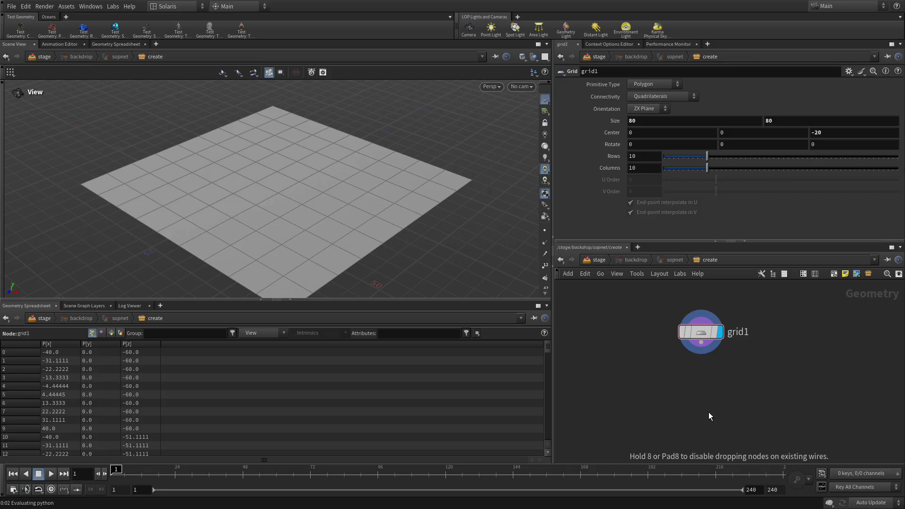
click(724, 382)
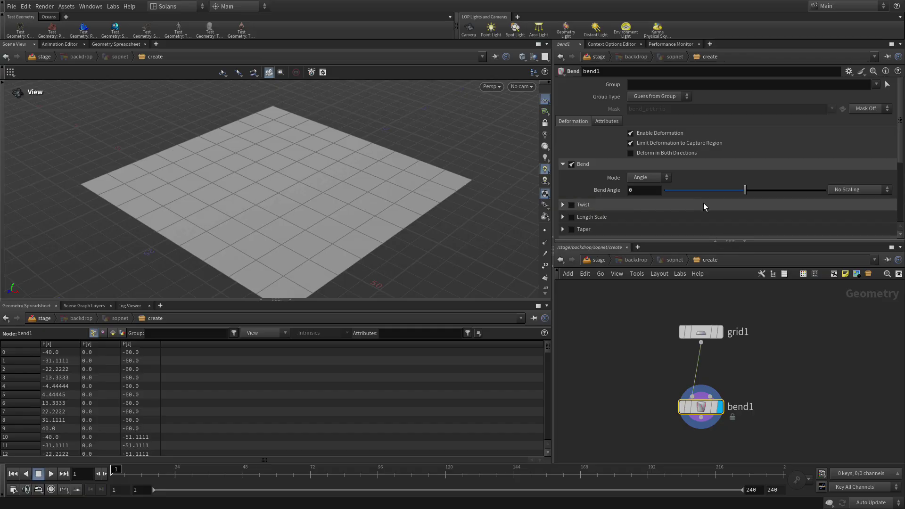
Step: Set the Bend node's bend angle to 75
scroll(680, 200, down, 5)
scroll(679, 201, down, 1)
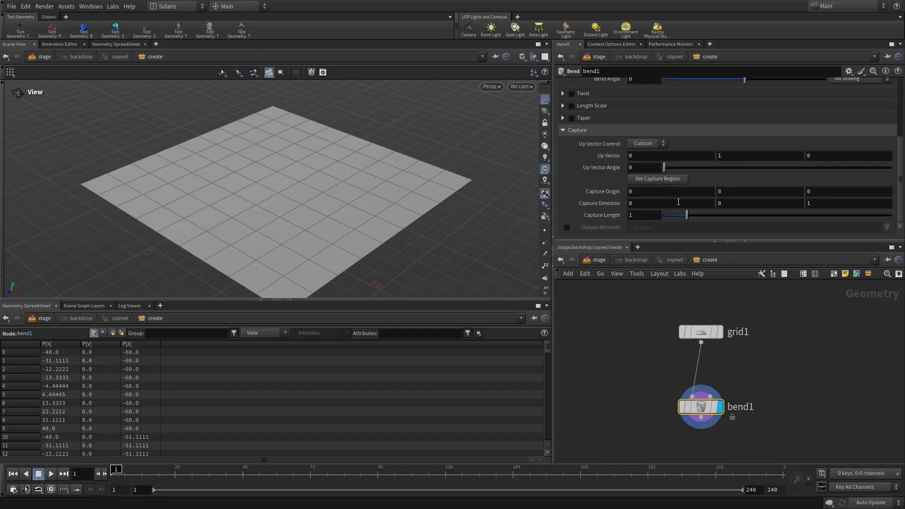
scroll(678, 202, up, 6)
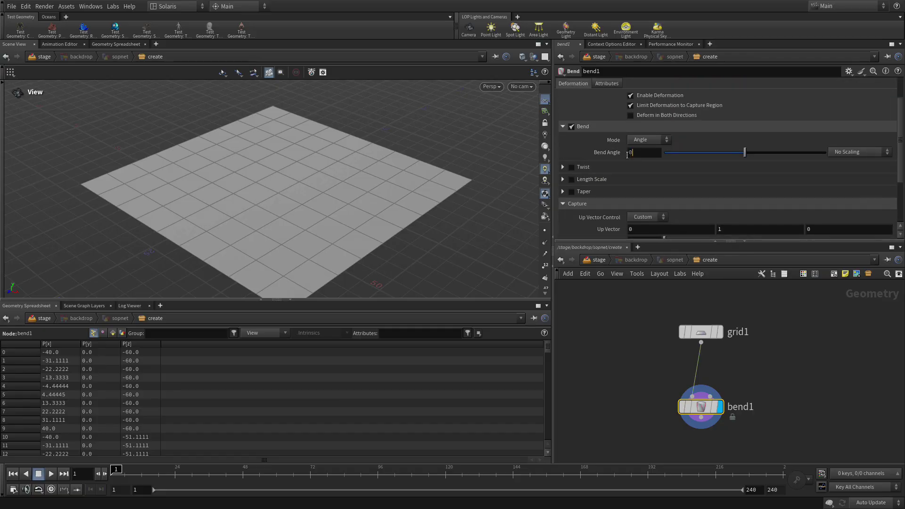
click(630, 153)
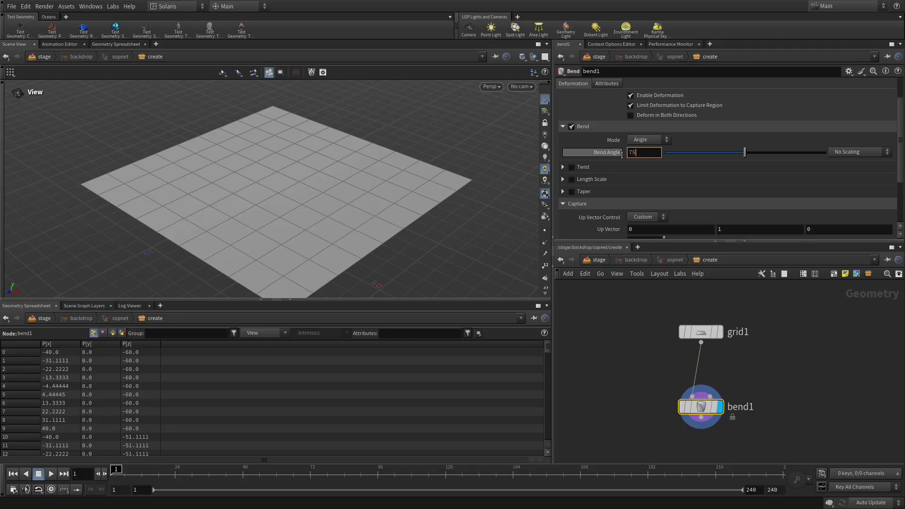
text(75)
key(Return)
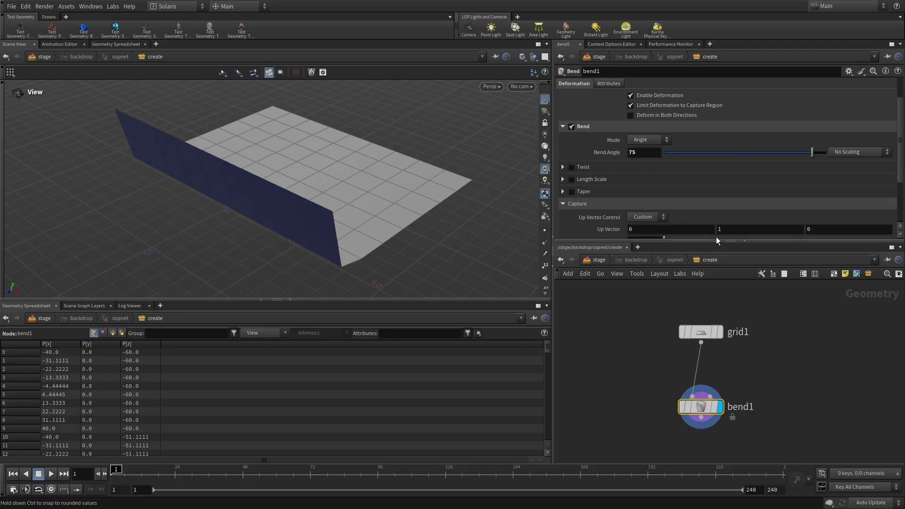
Step: Define the bend's capture region with origin Z -30, direction Z -1 and capture length 5
scroll(708, 208, down, 6)
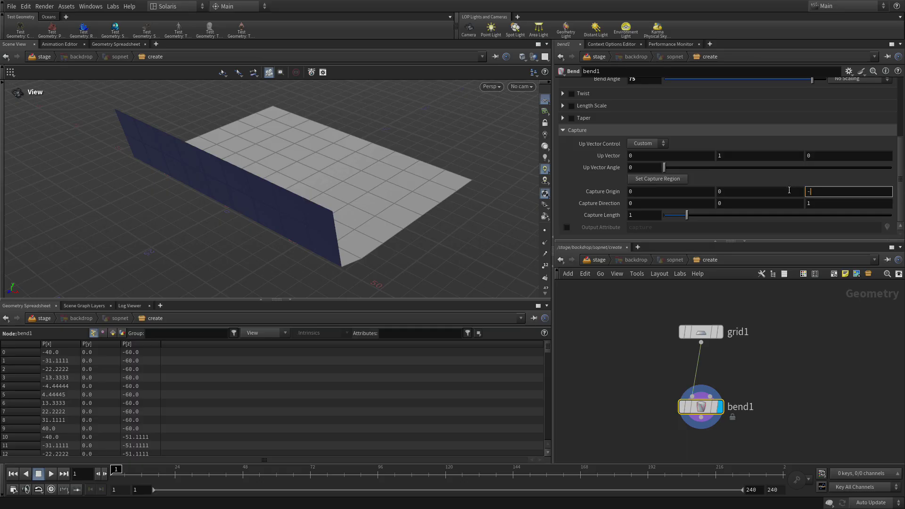
key(Return)
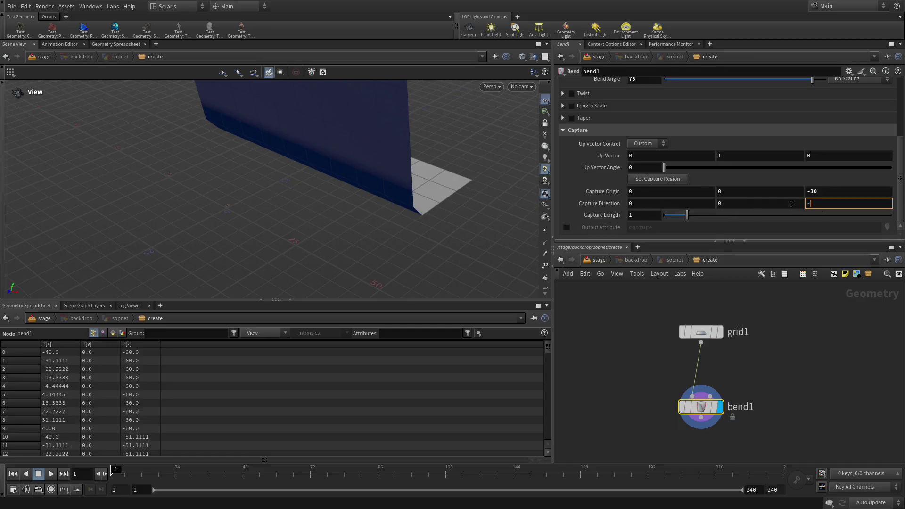
key(Return)
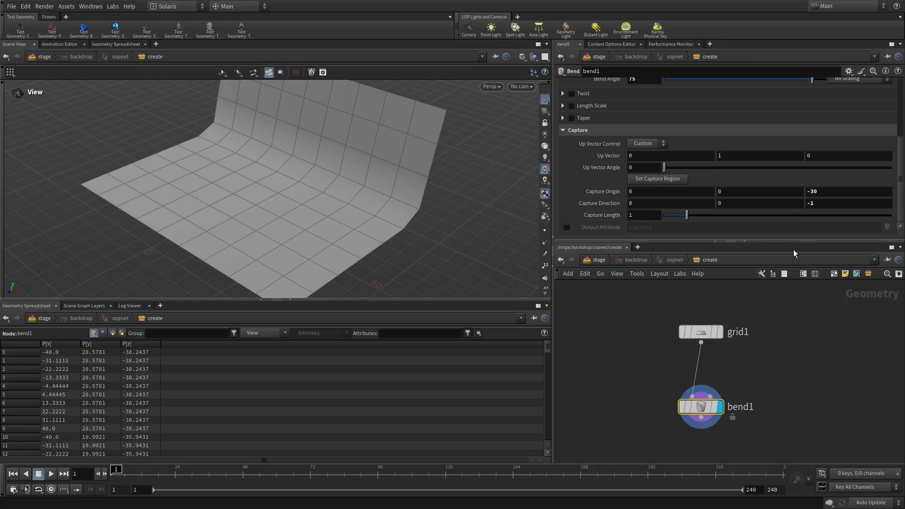
click(627, 216)
text(5)
key(Return)
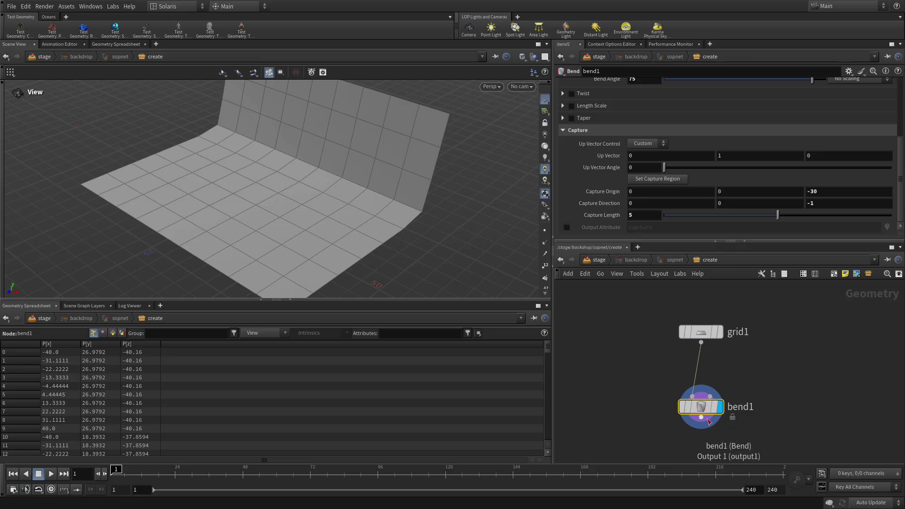
Step: Add a Subdivide node below bend1, make it the displayed node, and set its depth to 2
key(Tab)
text(subd)
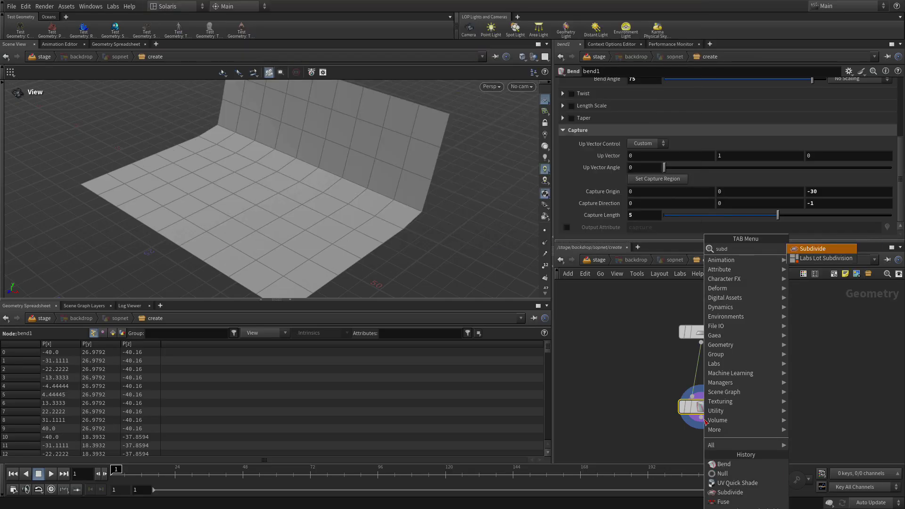
key(Return)
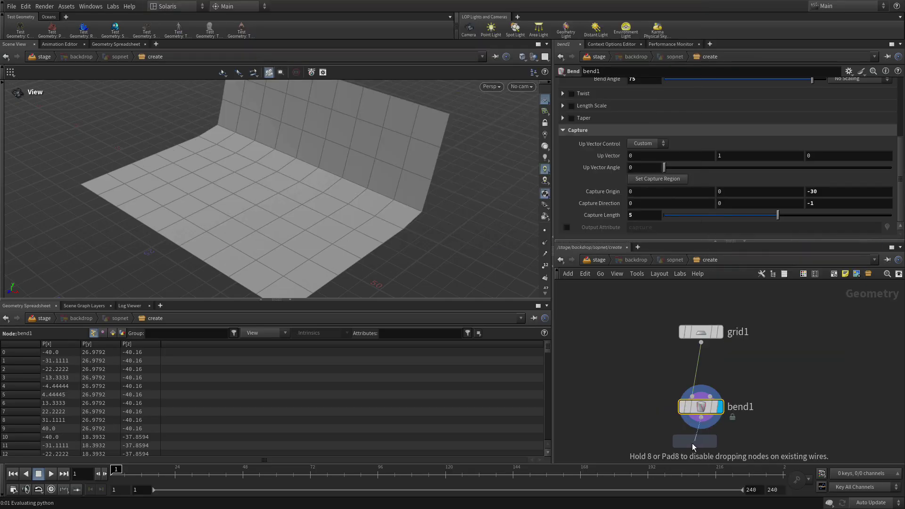
click(681, 459)
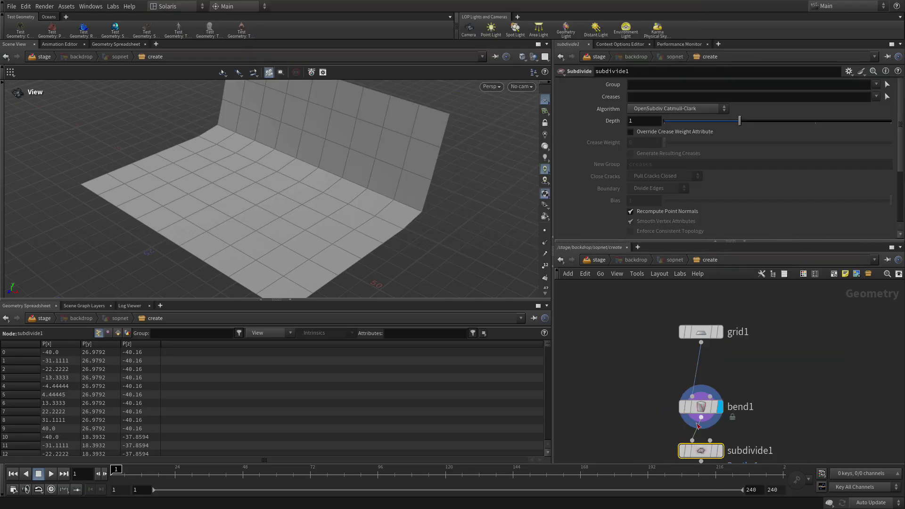
click(726, 430)
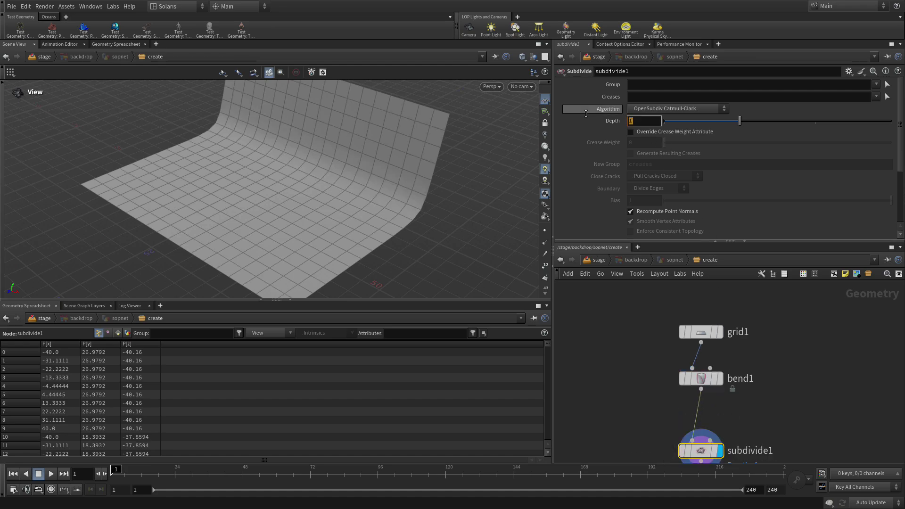
text(2)
key(Return)
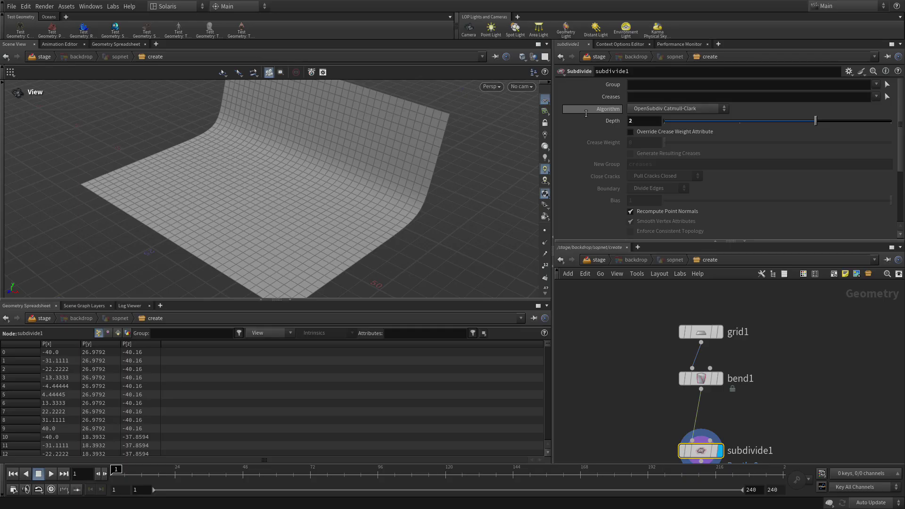
Step: Return to the stage network and switch the viewport to the Select tool
click(836, 418)
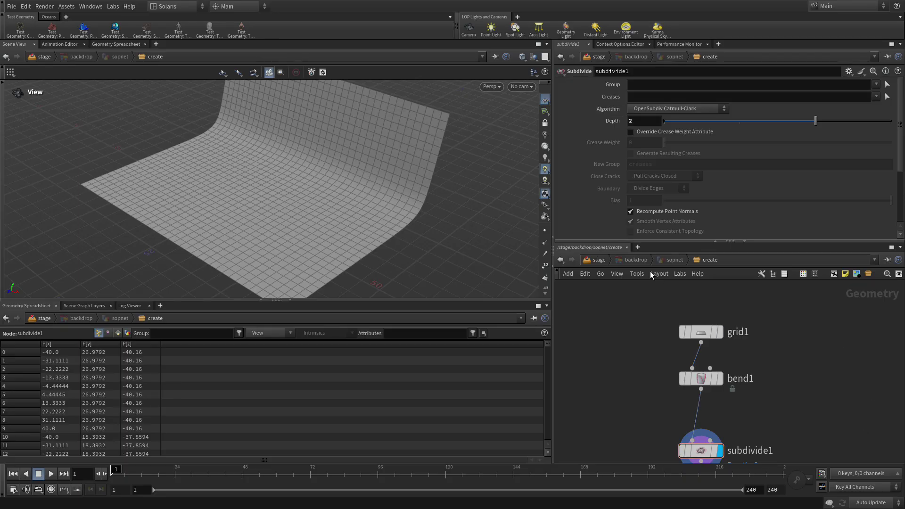
click(594, 263)
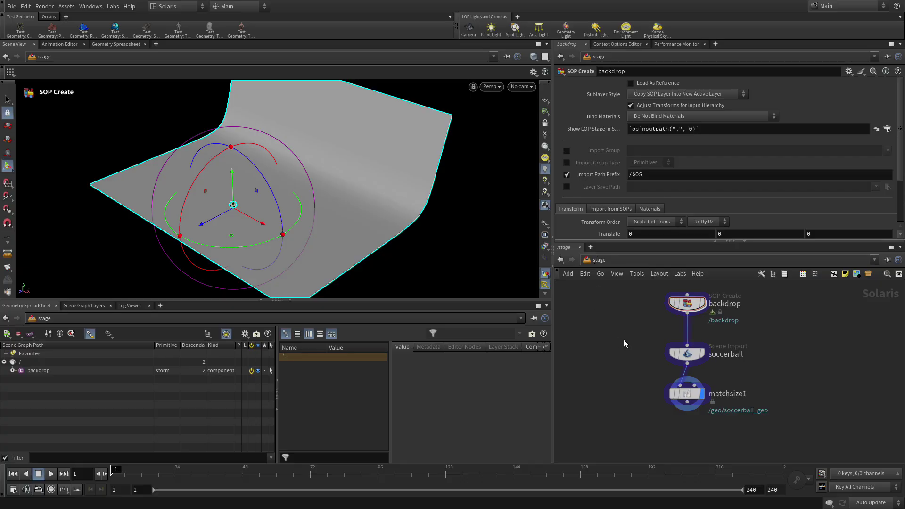
click(8, 99)
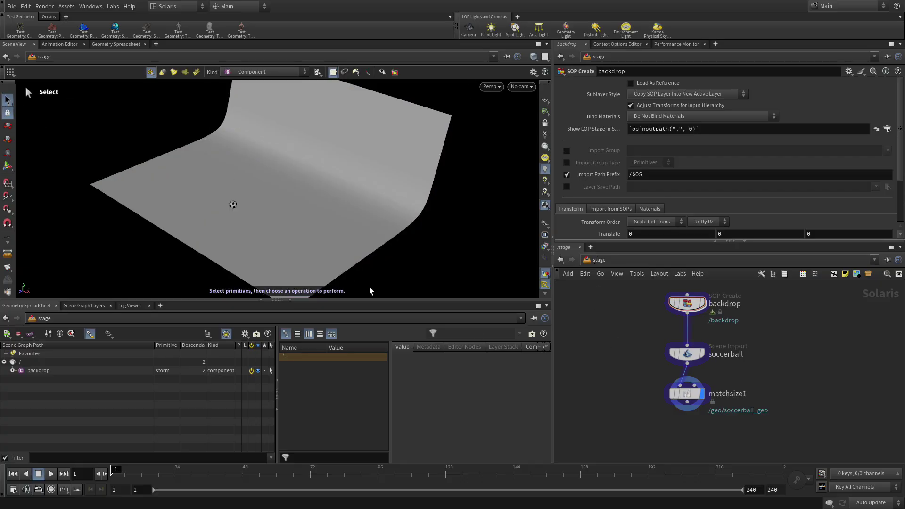
Step: Examine the soccer ball against the curved backdrop up close from a low frontal angle
drag(325, 234, 217, 208)
key(Escape)
right_drag(216, 208, 428, 146)
middle_drag(428, 146, 537, 193)
right_drag(538, 193, 432, 188)
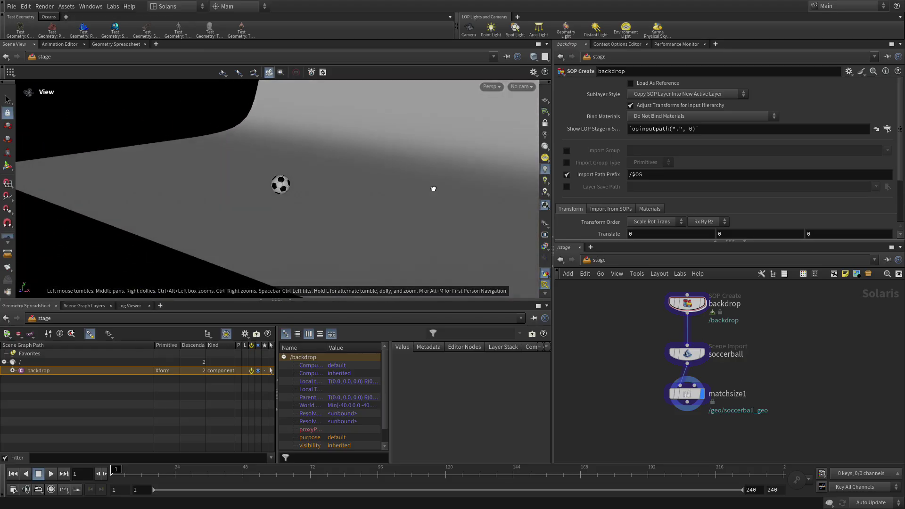
key(s)
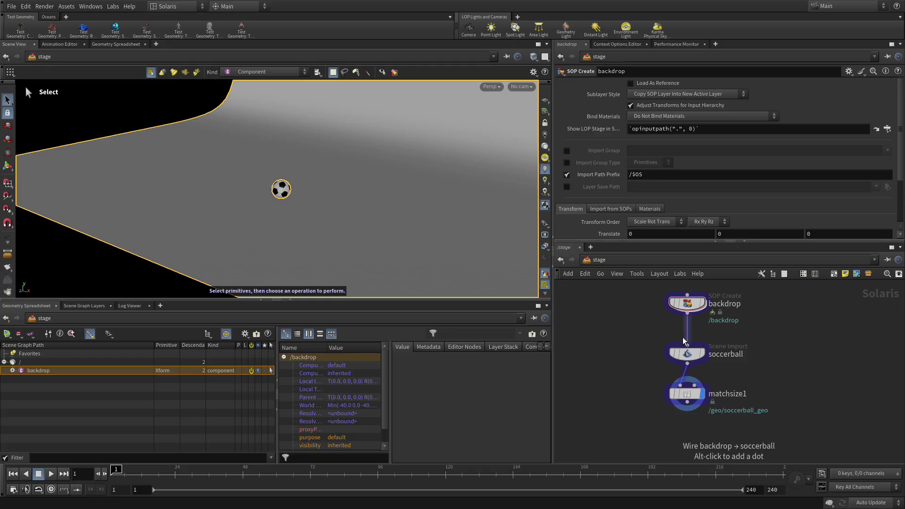
key(Escape)
drag(279, 218, 249, 227)
scroll(249, 227, up, 5)
drag(329, 212, 407, 208)
key(s)
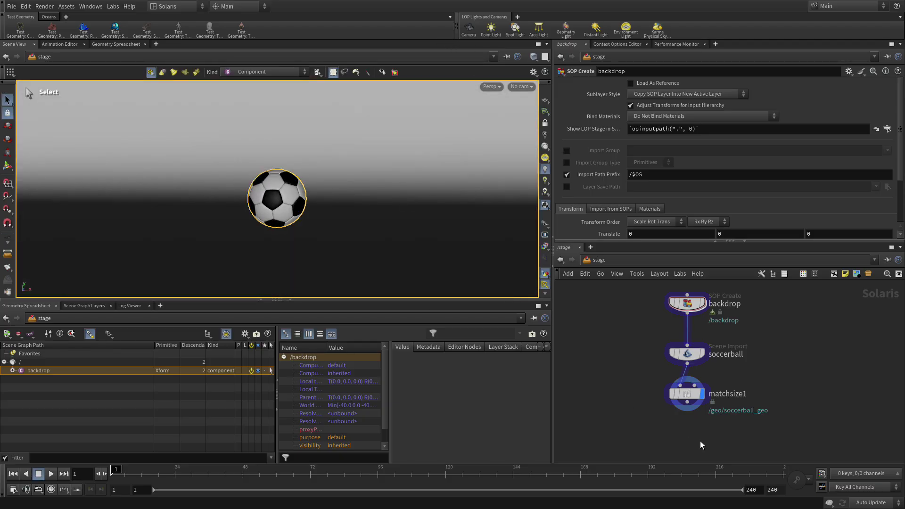
Step: Add a Camera node below matchsize1 and wire it to matchsize1's output
key(Tab)
text(camer)
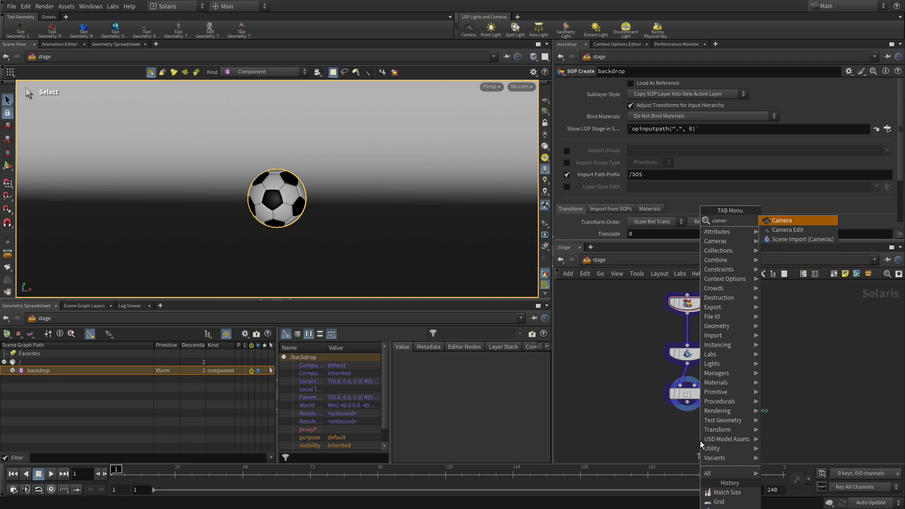
key(Return)
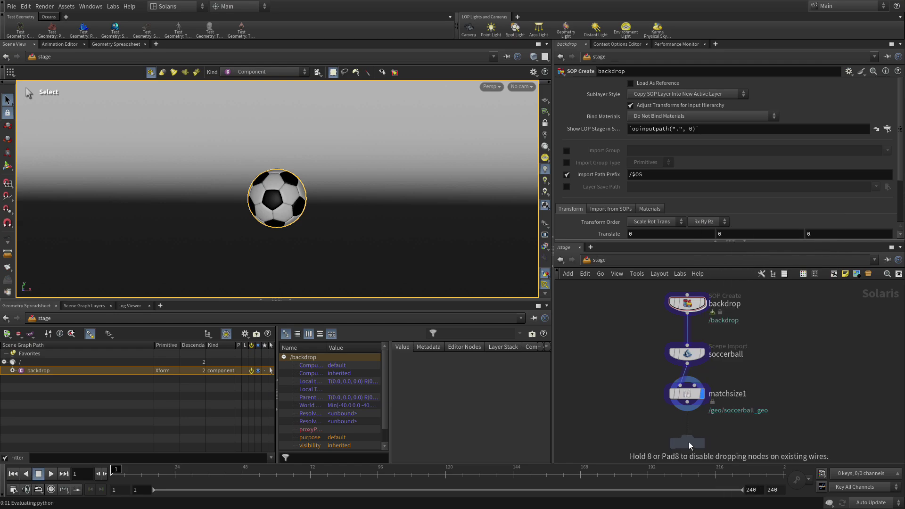
click(688, 442)
click(688, 403)
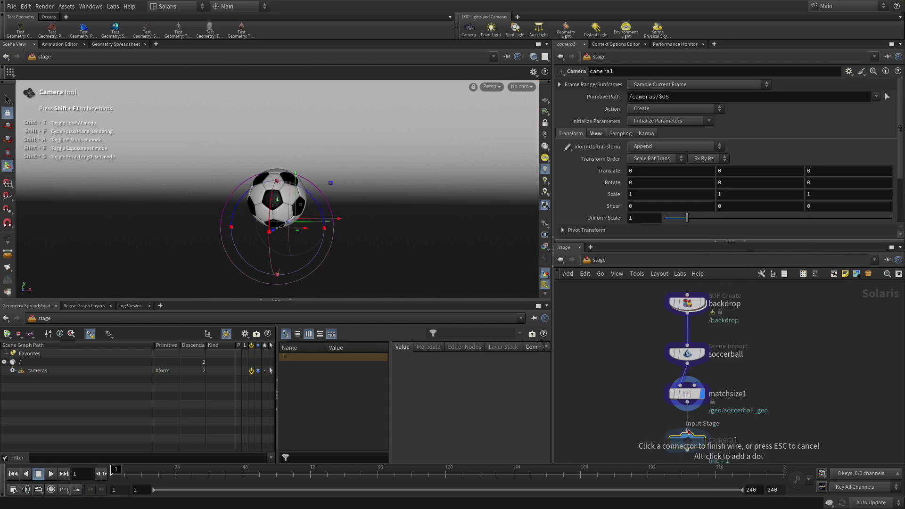
click(688, 431)
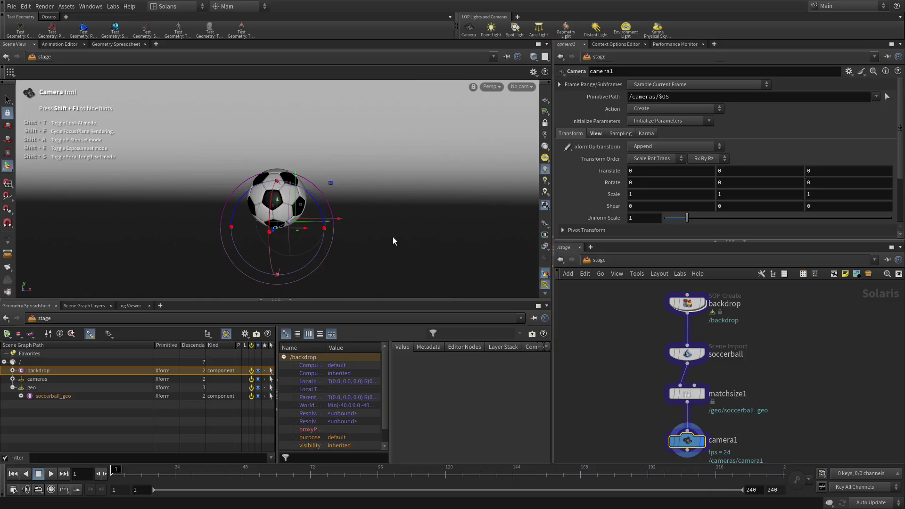
Step: Move the new camera back from the soccer ball to about -11.3, 1.9, 19.8 and rotate it about -3, -18 degrees
key(space+h)
right_drag(296, 226, 434, 160)
mouse_move(434, 160)
mouse_down()
mouse_move(363, 187)
mouse_move(432, 151)
mouse_up()
key(Return)
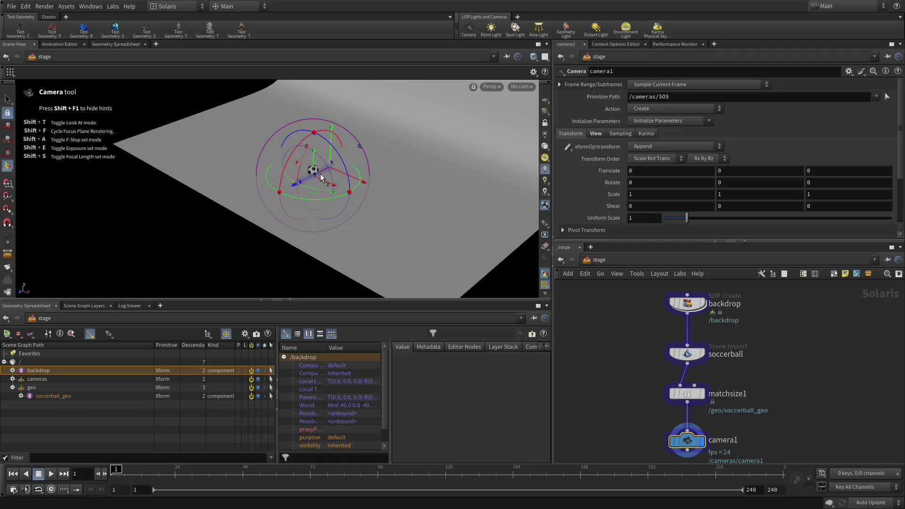
drag(320, 178, 201, 173)
drag(313, 167, 319, 160)
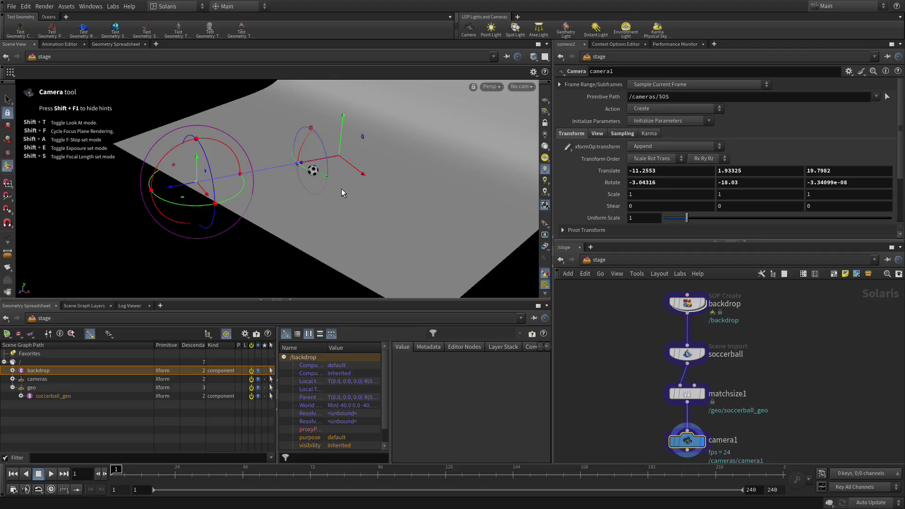
Step: Look through camera1 and shift the camera to about -6.8, 1.9, 20.2 so the soccer ball sits near the frame's centre
click(517, 85)
click(523, 100)
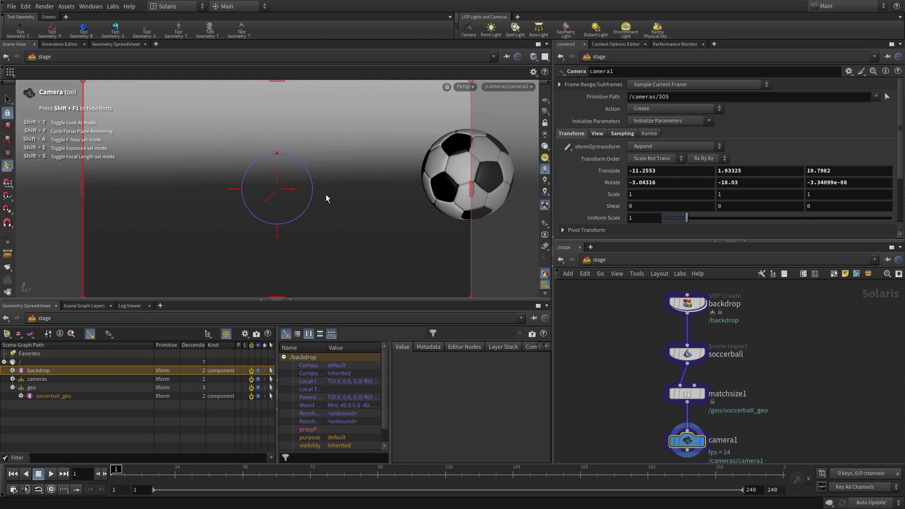
drag(299, 192, 679, 173)
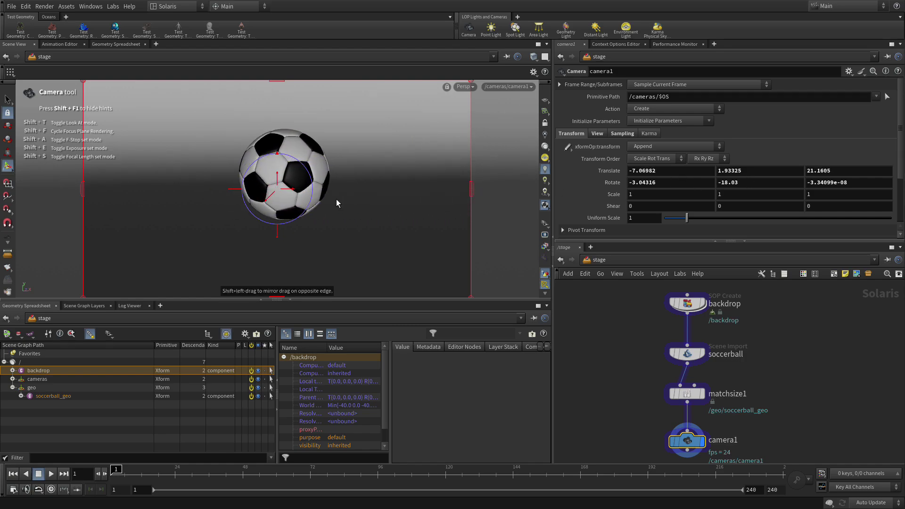
drag(267, 198, 362, 120)
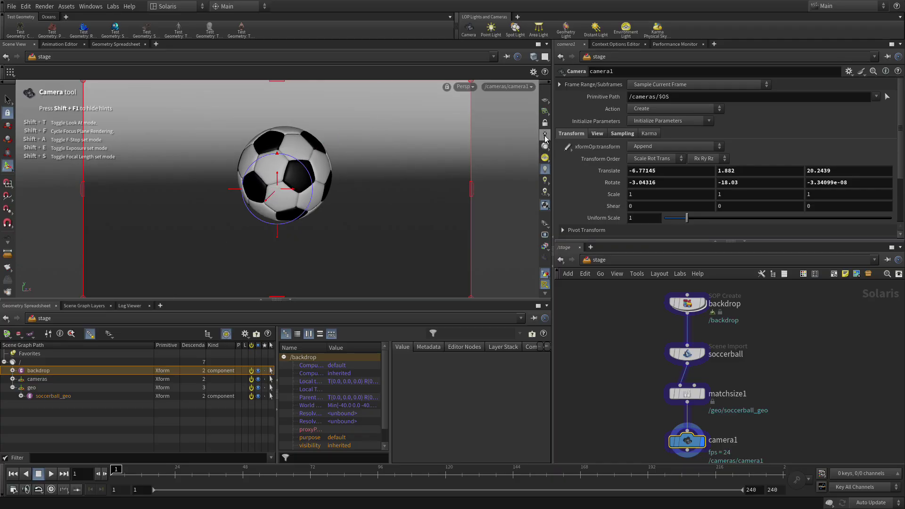
Step: Lock camera1 to the view, reframe the ball closer from about -3.9, 1.9, 13.3 with rotation about -3.7, -17.1, and unlock the camera
click(544, 124)
key(Escape)
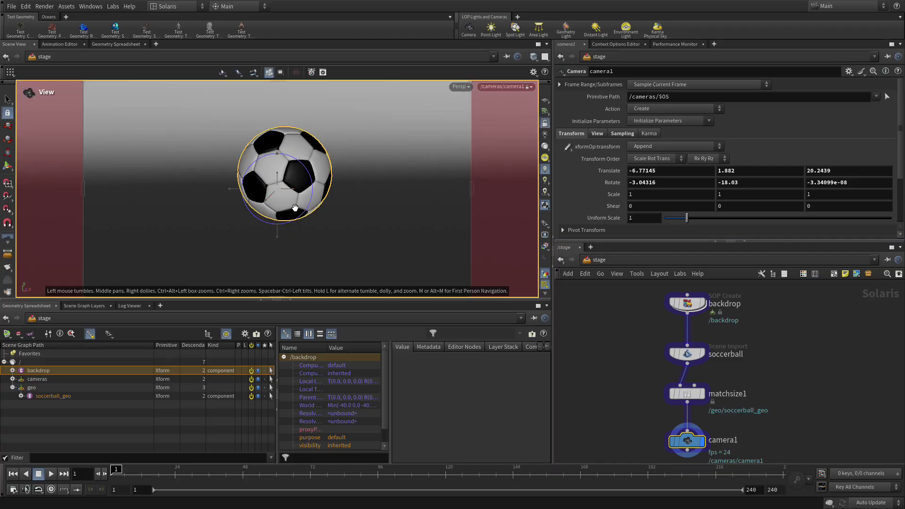
scroll(333, 185, up, 3)
scroll(333, 185, up, 3)
scroll(340, 184, down, 2)
scroll(353, 181, up, 2)
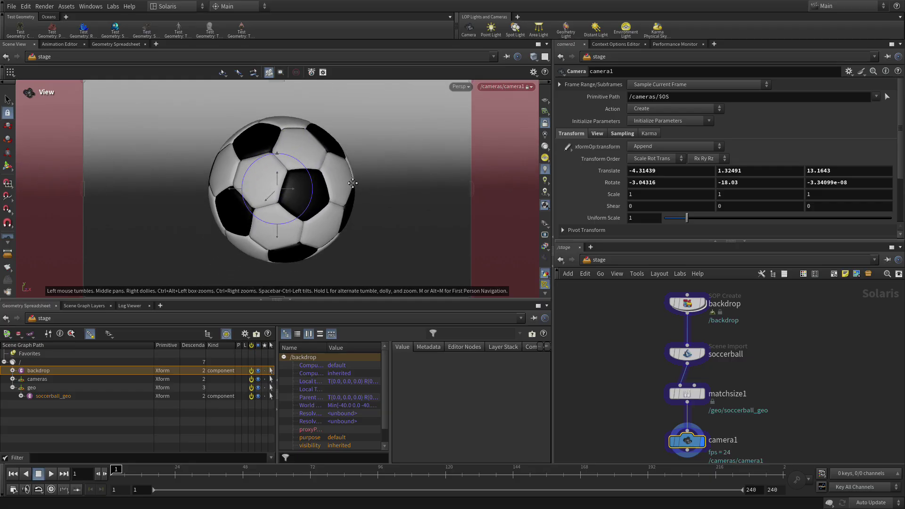
middle_drag(353, 181, 343, 211)
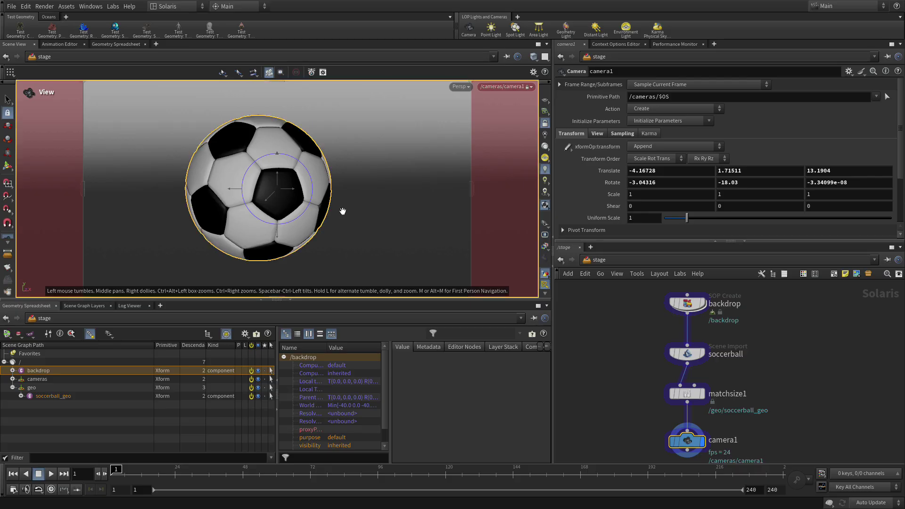
drag(342, 211, 351, 209)
key(Return)
click(543, 124)
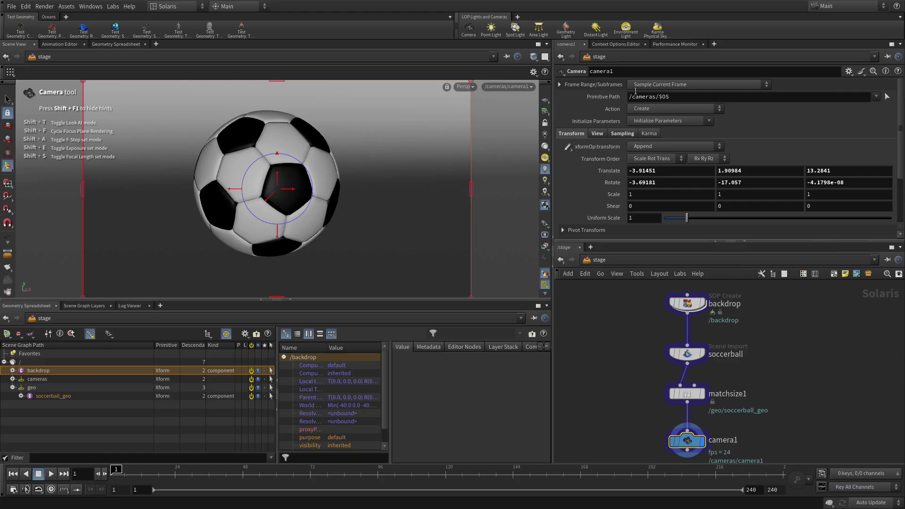
Step: Add an environment dome light to the stage with an intensity of 0.5
click(626, 29)
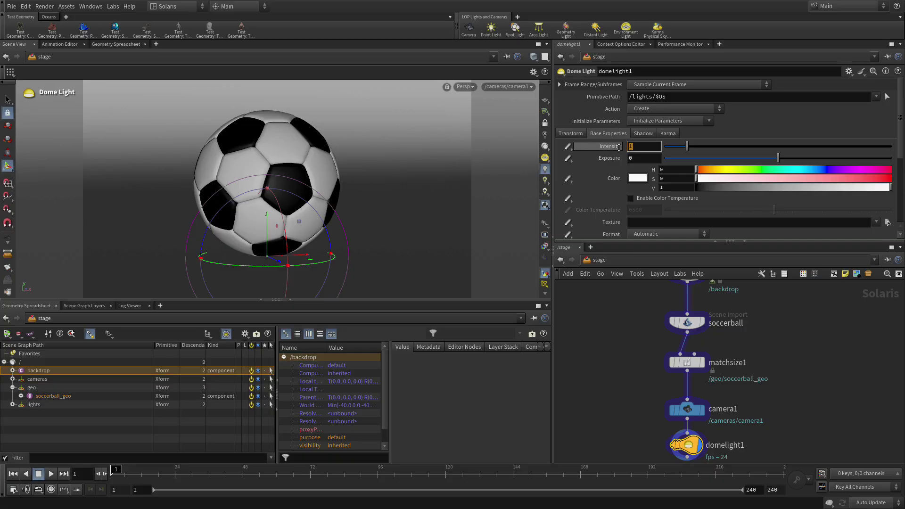
key(Return)
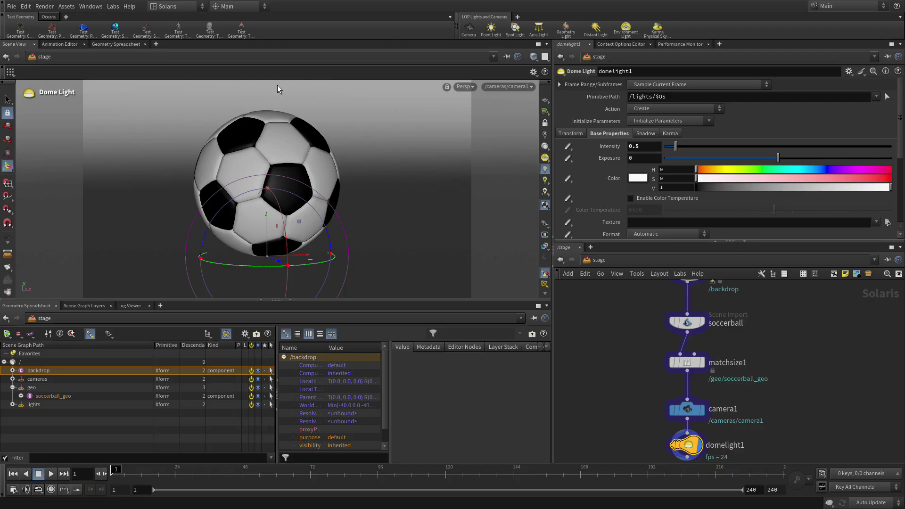
Step: Render the viewport with Karma XPU and clear the backdrop selection using the Select tool
click(463, 87)
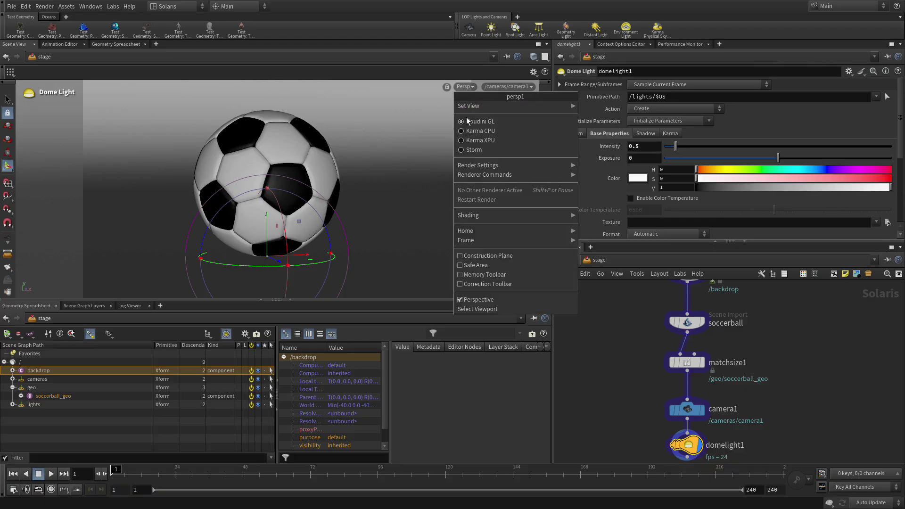
click(473, 141)
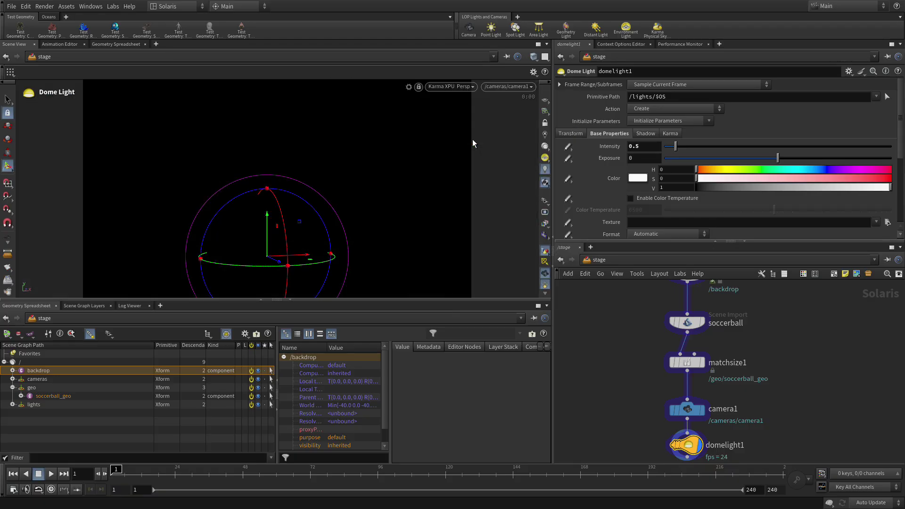
click(7, 99)
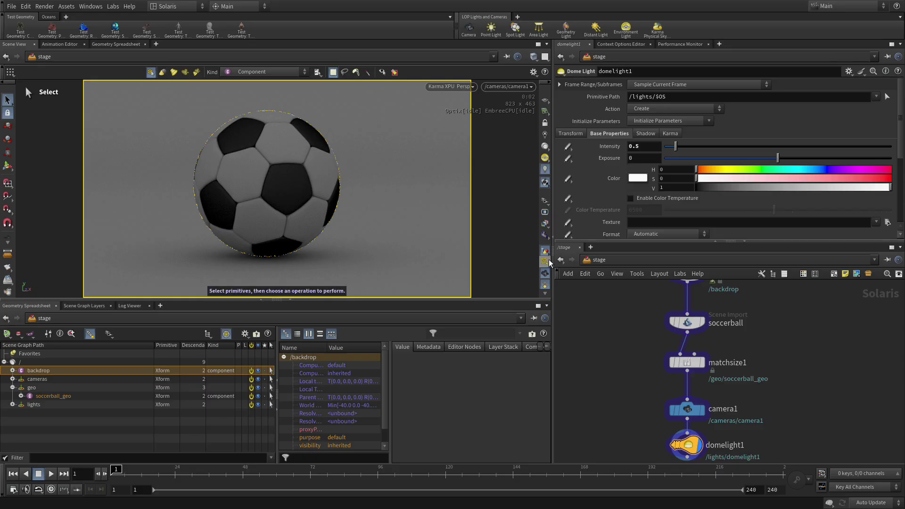
scroll(549, 262, down, 3)
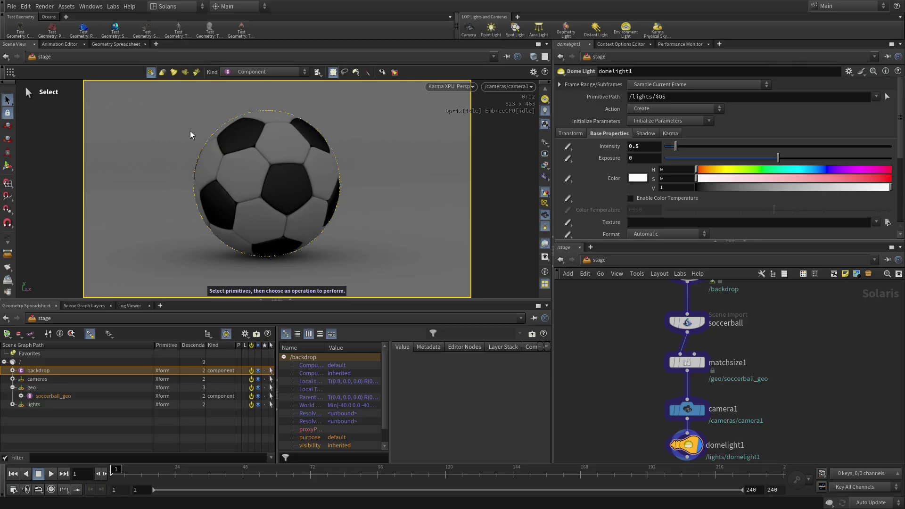
click(52, 440)
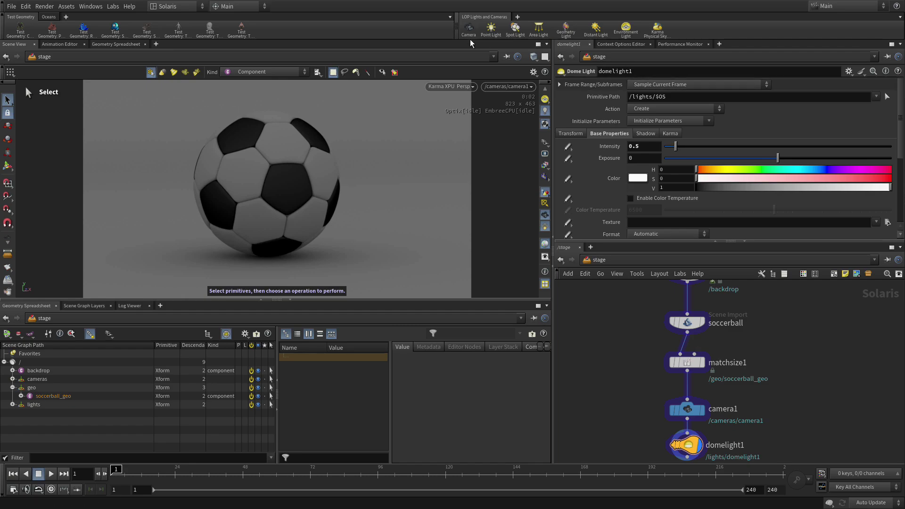
Step: Add a point light to the stage and return the viewport to camera1
click(489, 29)
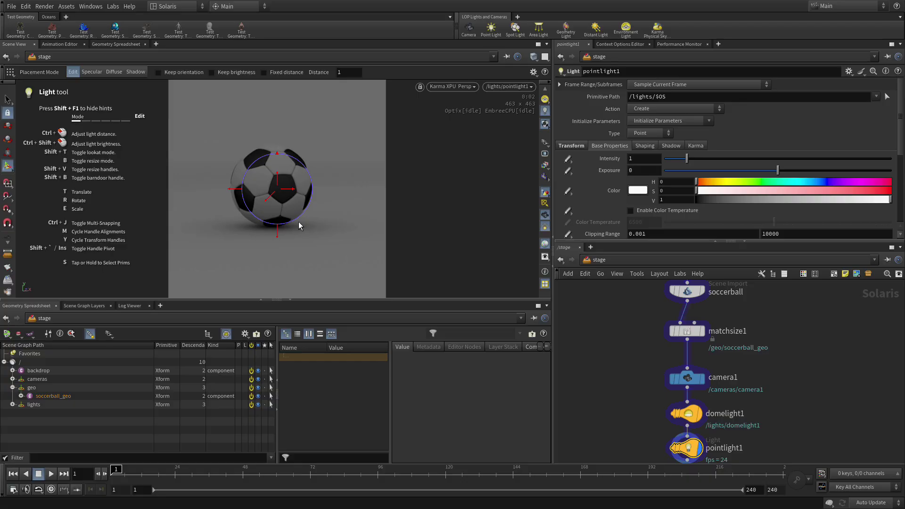
key(Escape)
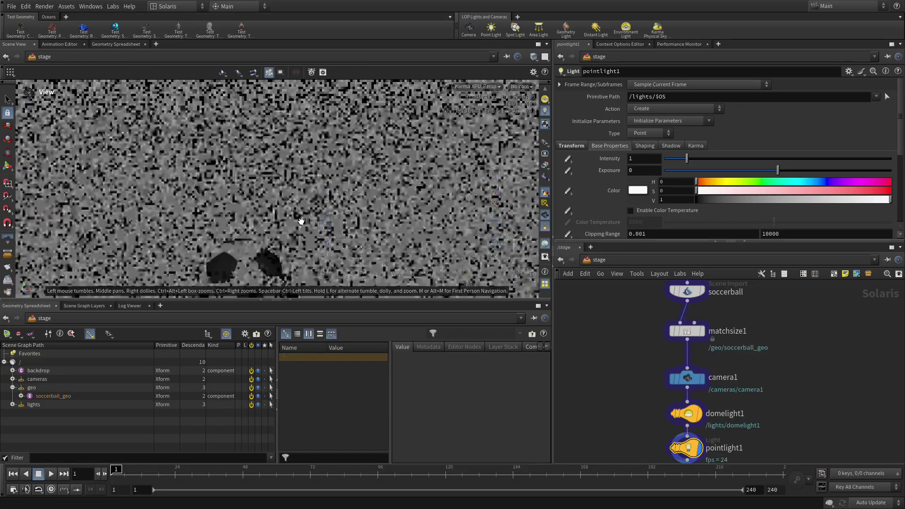
key(Return)
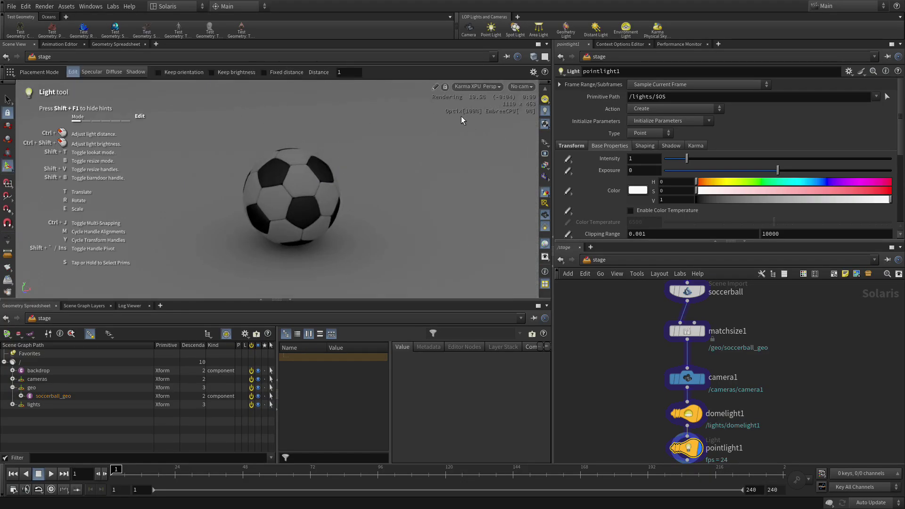
click(520, 86)
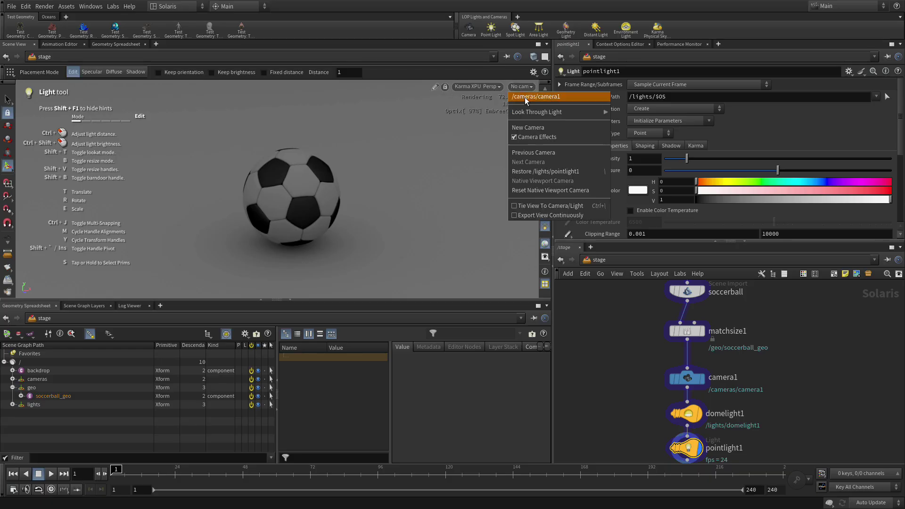
click(525, 98)
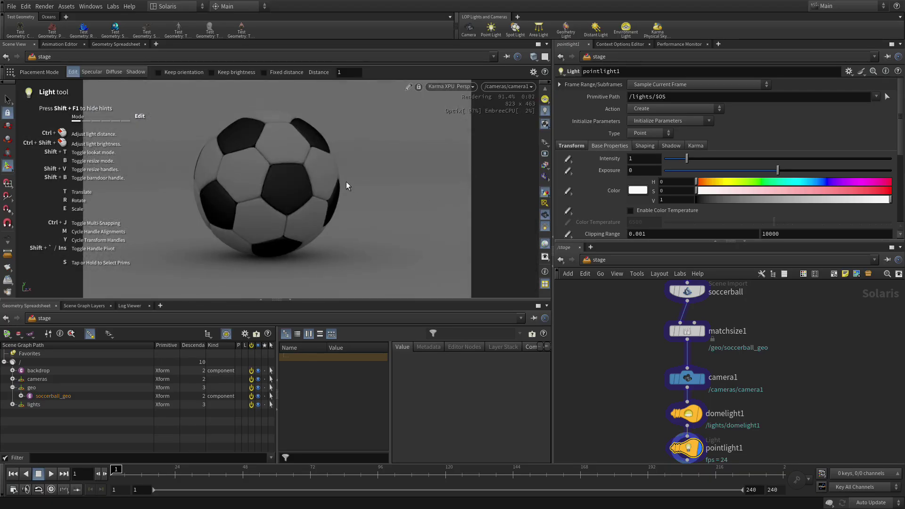
Step: Use Shadow placement with the pivot on the ball's upper right and the shadow target on the floor at its left, at a distance of about 43
click(134, 72)
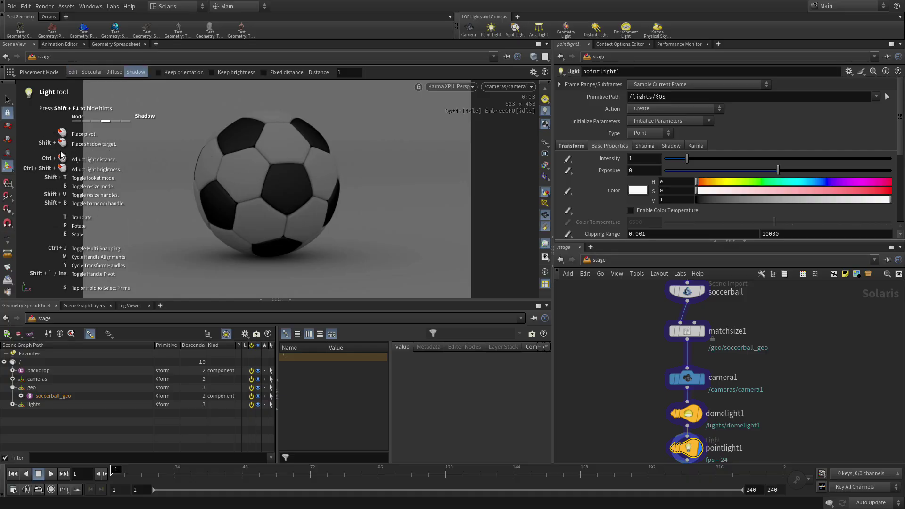
key(shift+F1)
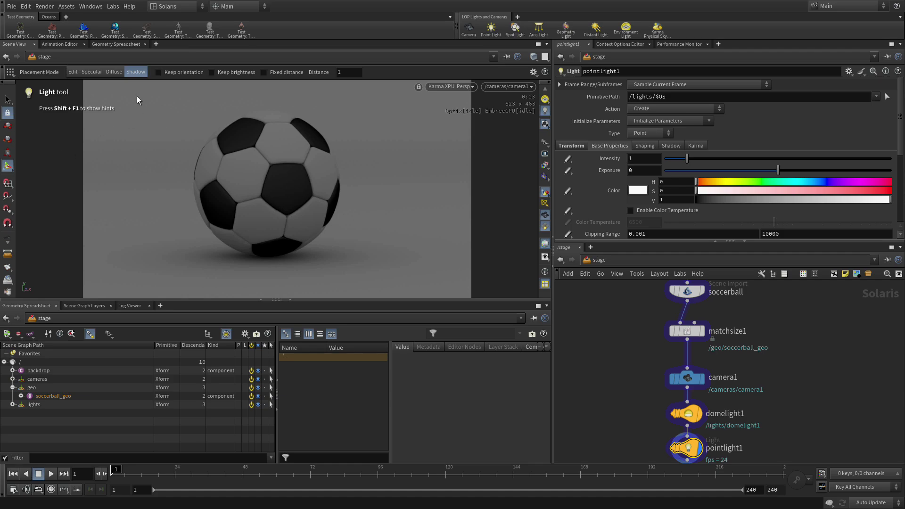
click(296, 132)
key(shift)
shift+click(146, 244)
ctrl+drag(286, 211, 373, 194)
ctrl+drag(323, 219, 374, 208)
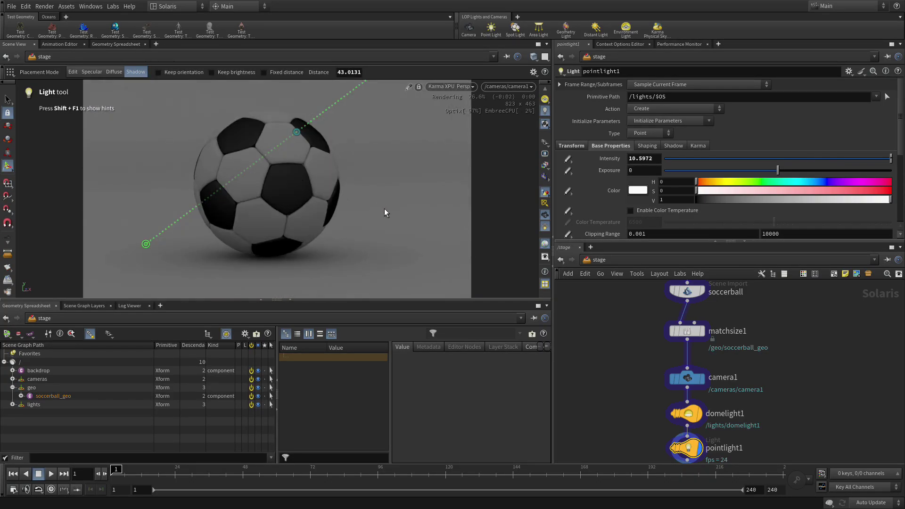
Step: Try intensities of 200, 500 and 1000 on the point light
drag(652, 156, 611, 151)
text(200)
key(Return)
drag(632, 159, 620, 157)
text(5)
key(Return)
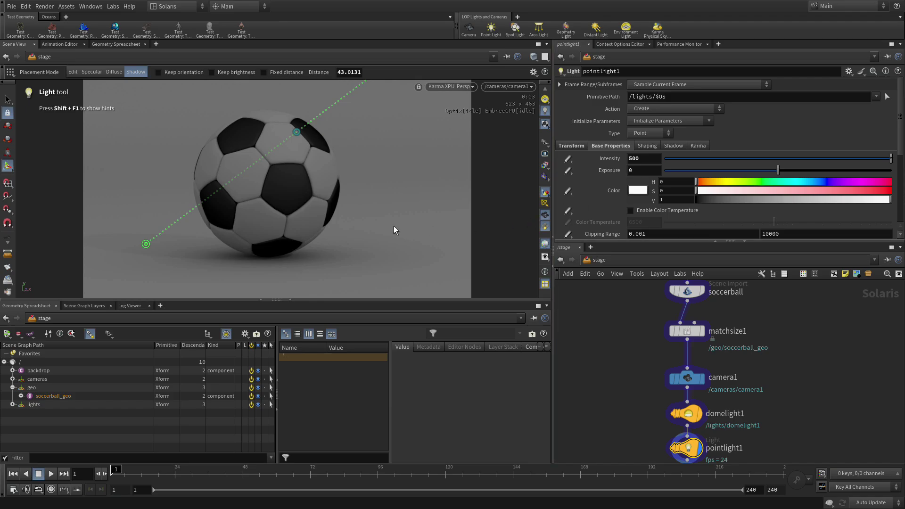
key(ctrl+shift)
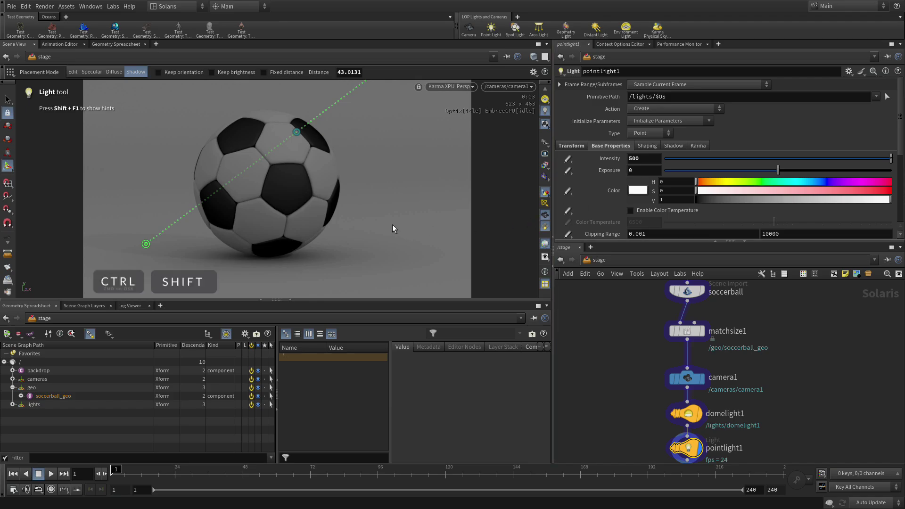
ctrl+shift+drag(394, 226, 350, 236)
text(1000)
key(Return)
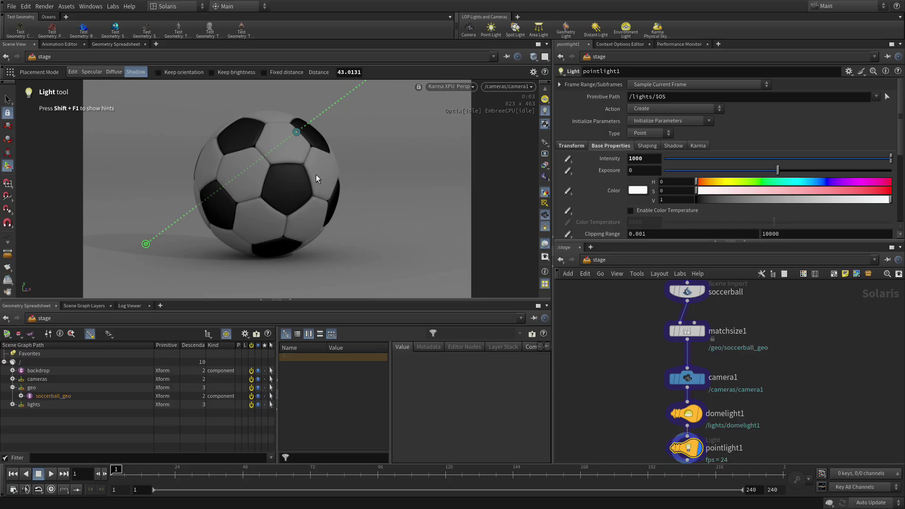
Step: Set the point light's intensity to 2000 and return to the Select tool
double_click(646, 158)
text(2000)
key(Return)
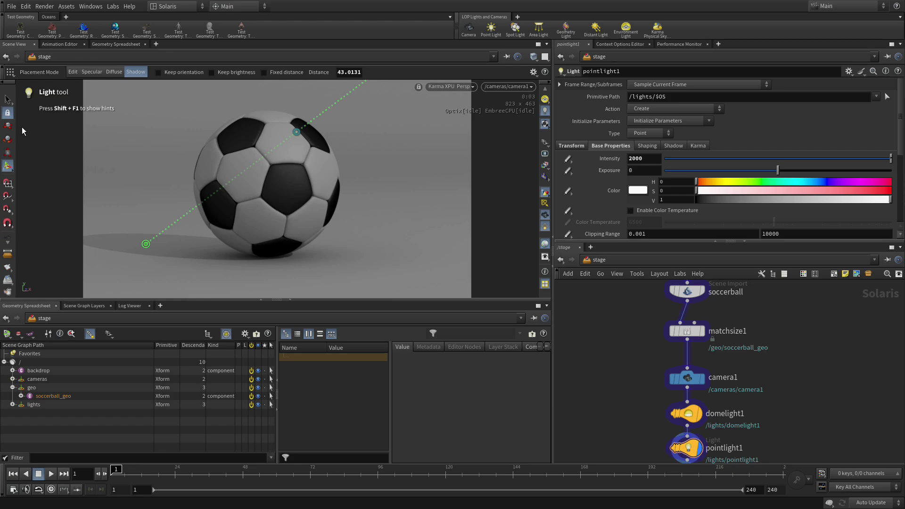
click(7, 100)
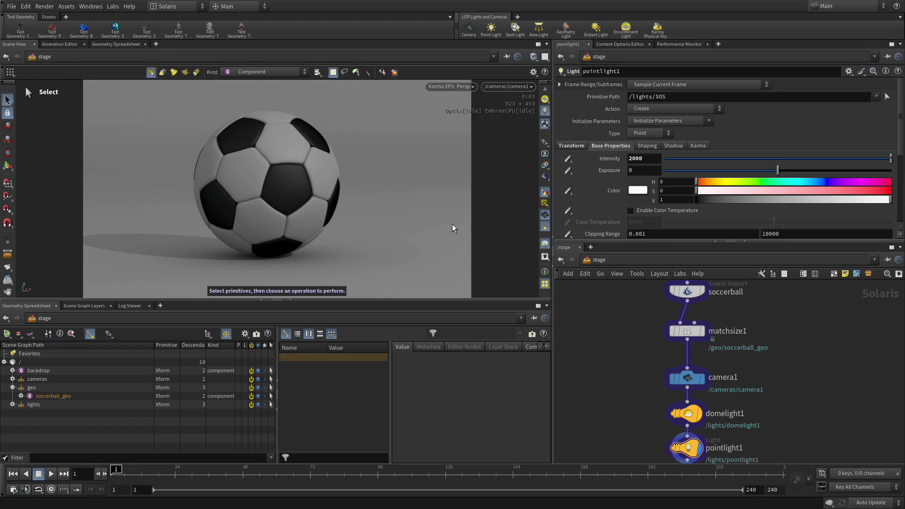
Step: Add a second point light to the stage and return the viewport to camera1
click(490, 29)
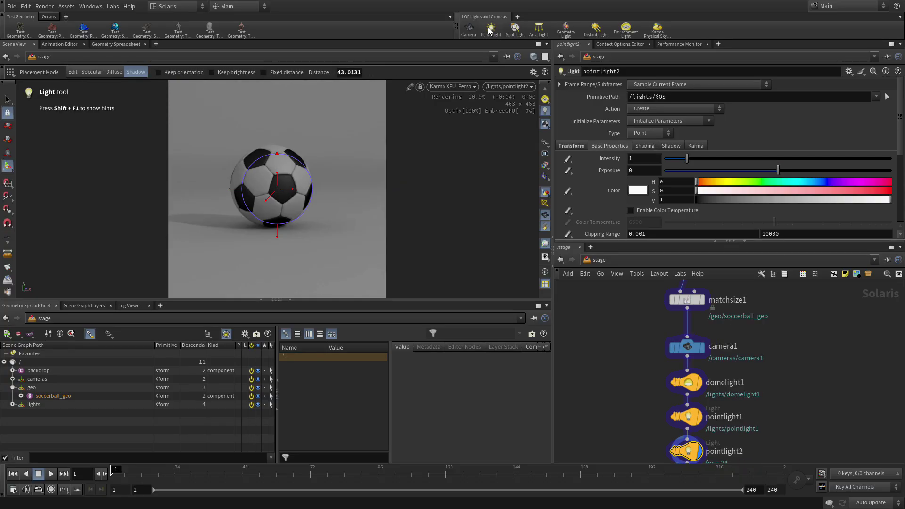
click(498, 87)
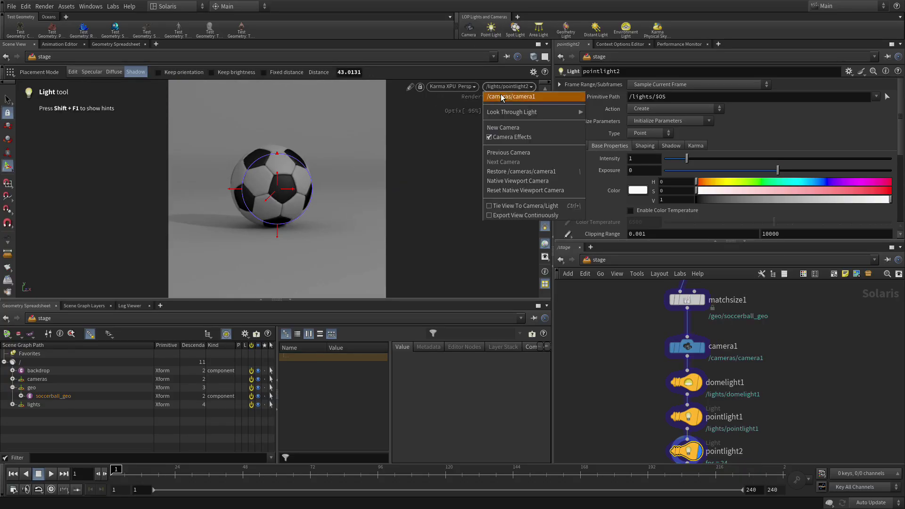
click(502, 97)
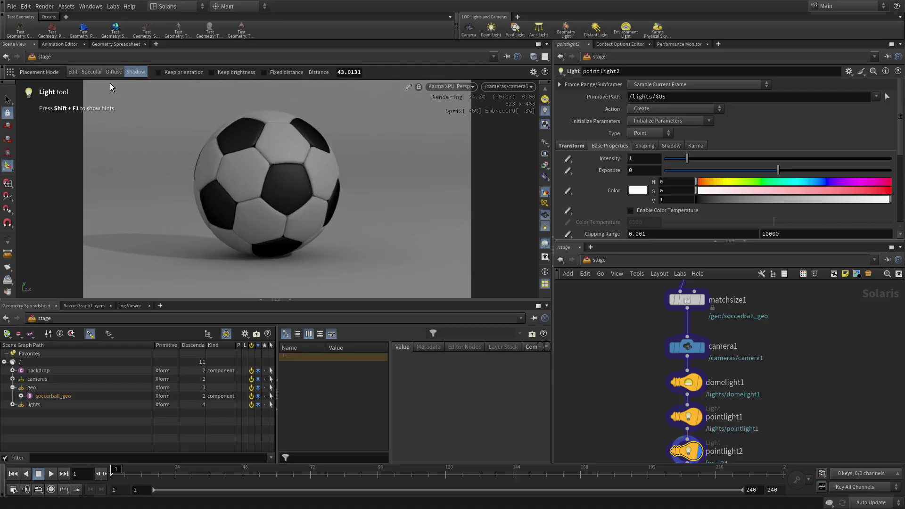
Step: Set the second point light's intensity to 1000 and use Specular placement to put its highlight on the ball's upper right edge
click(91, 72)
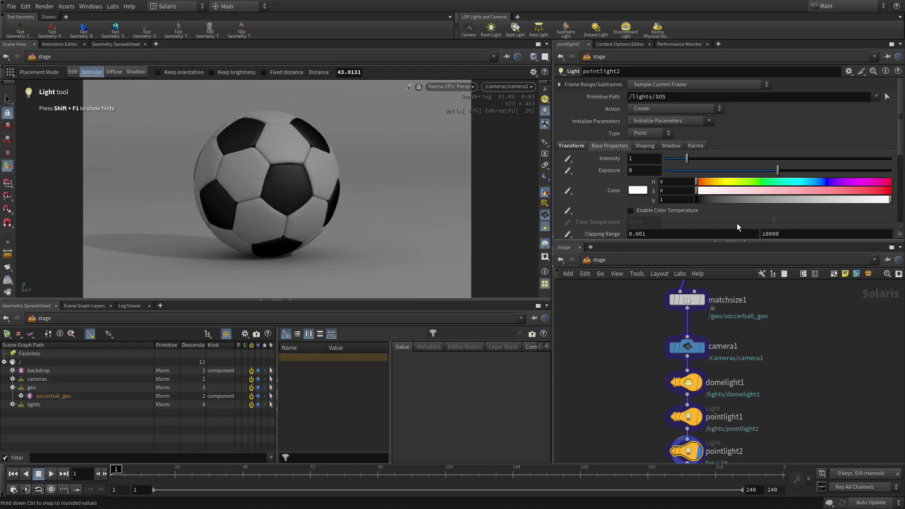
click(644, 158)
text(000)
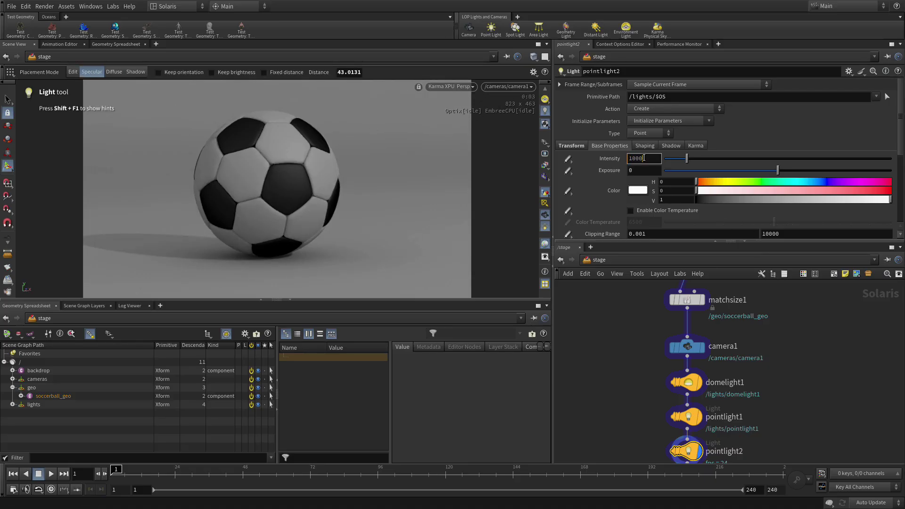
key(Return)
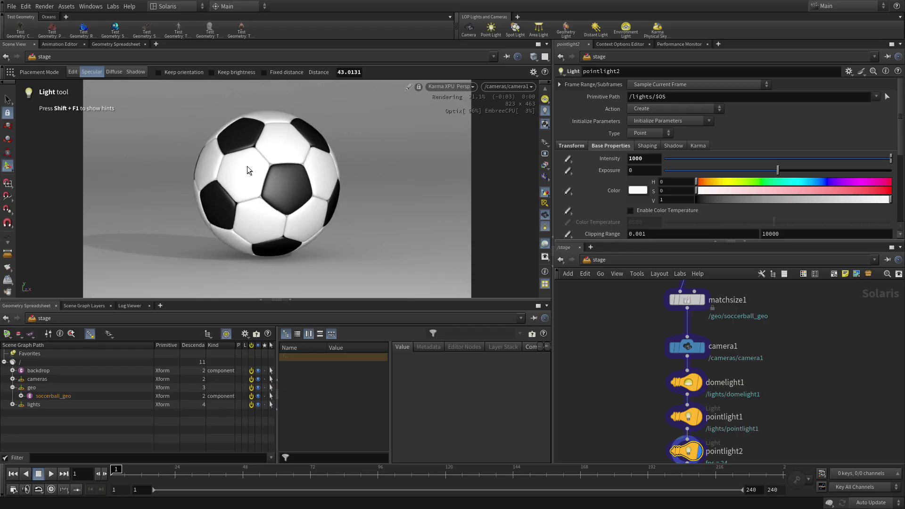
click(210, 170)
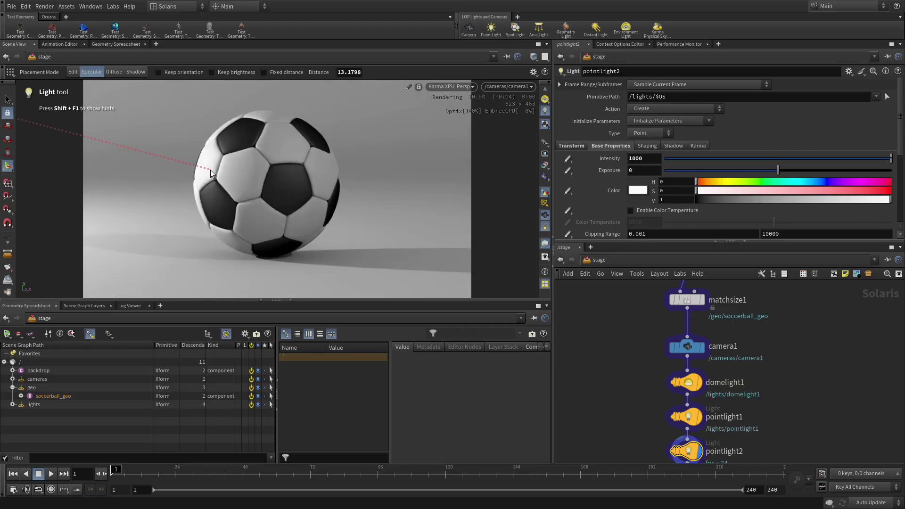
click(323, 155)
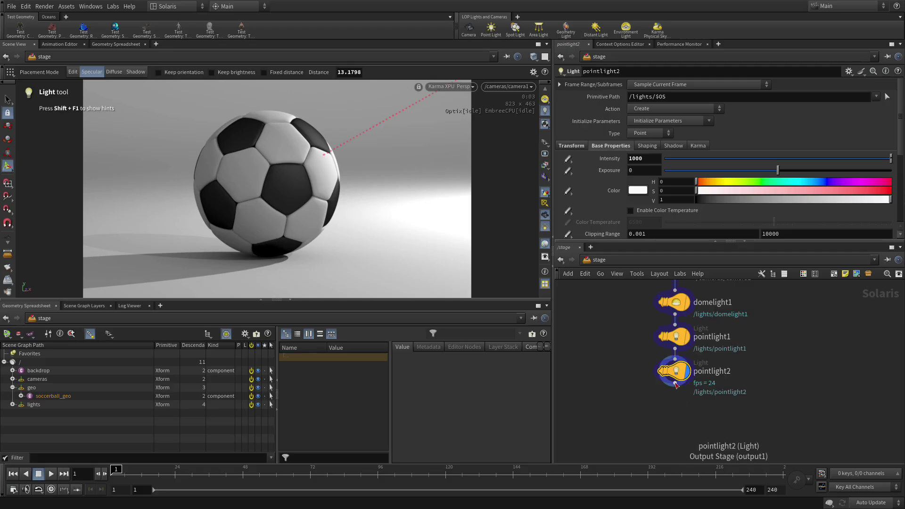
Step: Add a Light Mixer node wired below pointlight2
key(Tab)
text(l)
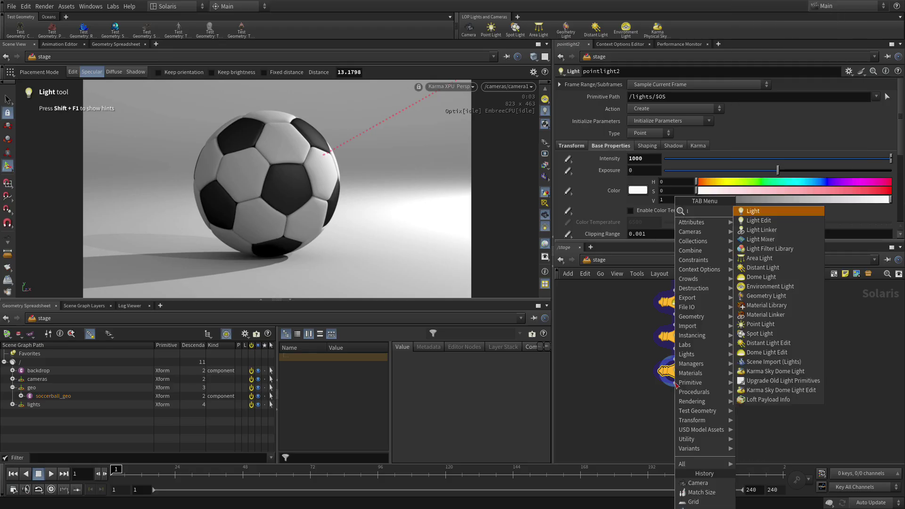
text(ight m)
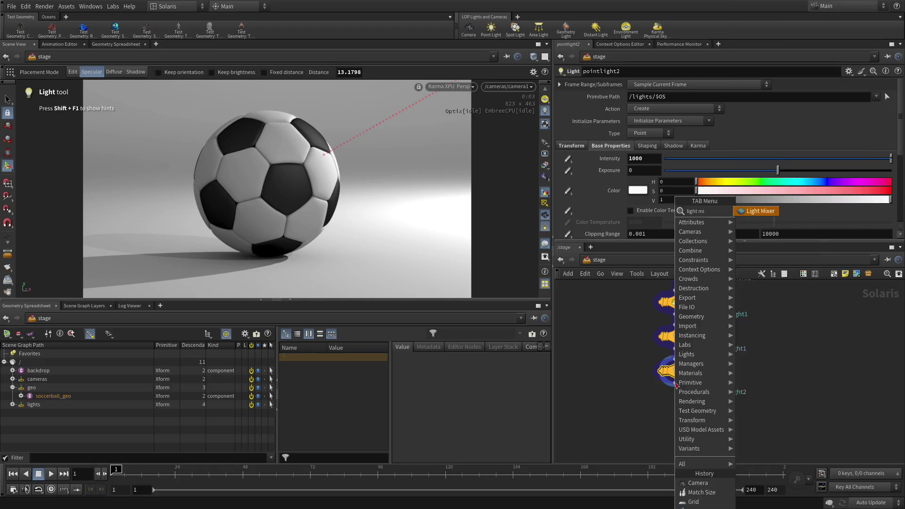
text(i)
key(Return)
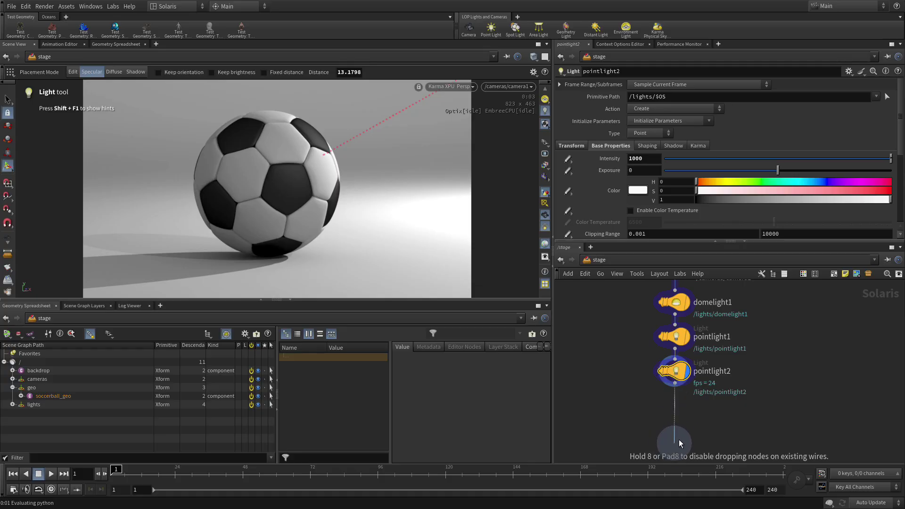
click(677, 439)
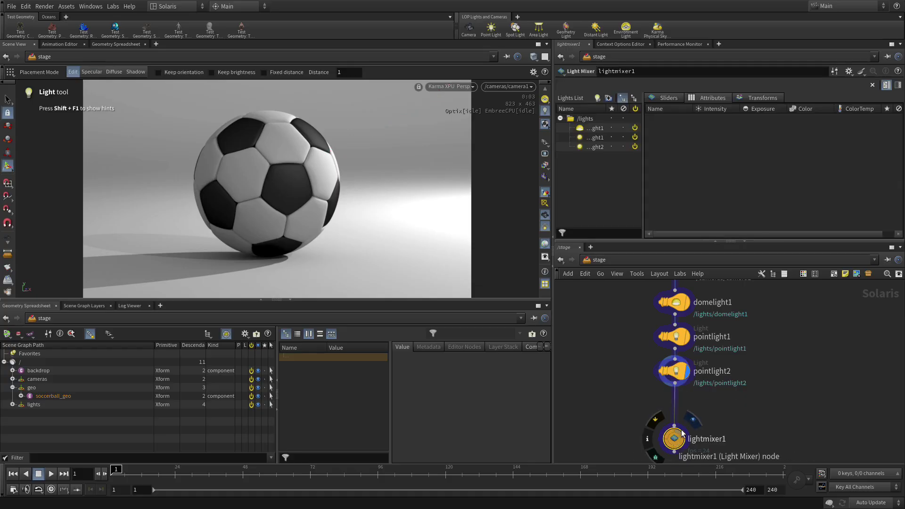
Step: Load the dome light and both point lights into the Light Mixer's slider view
click(597, 133)
click(596, 129)
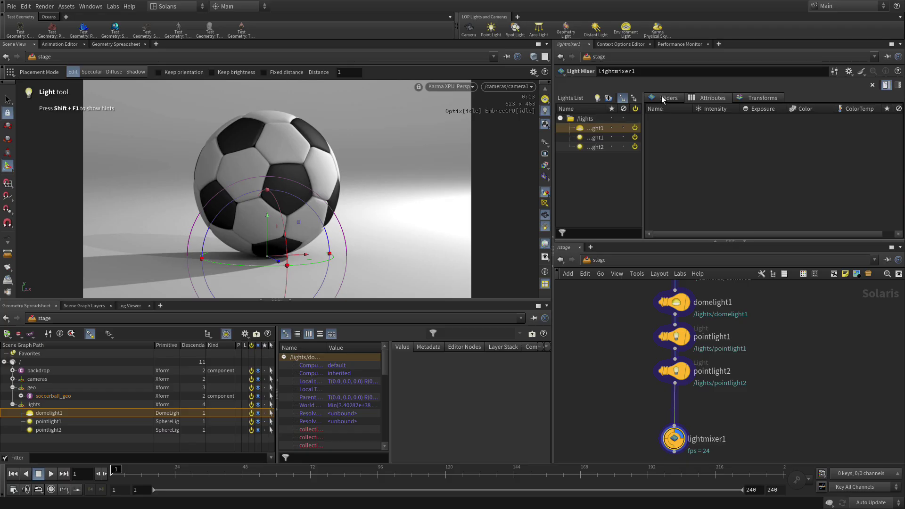
shift+click(608, 144)
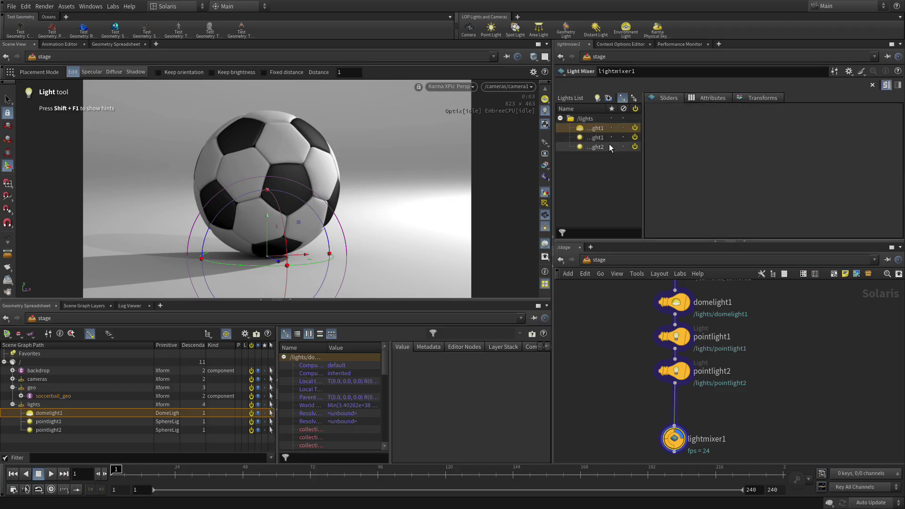
drag(603, 143, 685, 134)
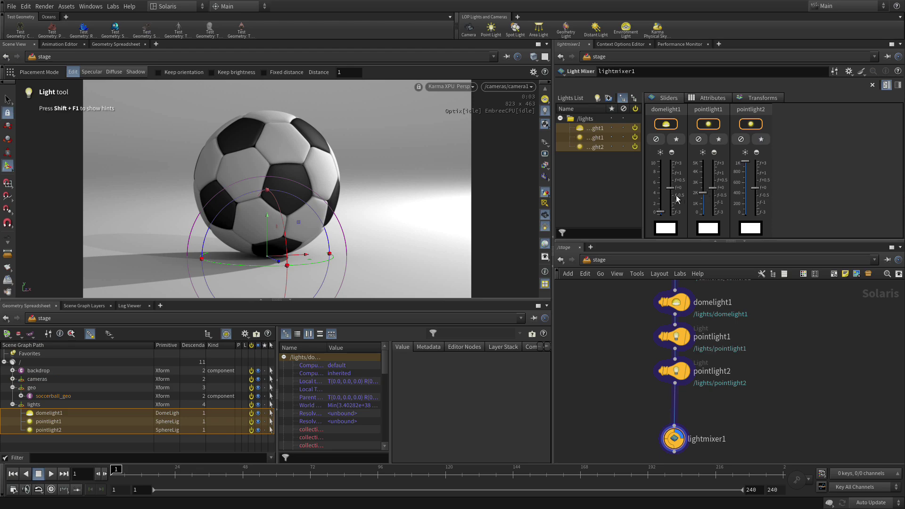
Step: Lower pointlight1's intensity to about 1176 and pointlight2's to about 700 in the Light Mixer
mouse_move(701, 197)
mouse_down()
mouse_move(702, 184)
mouse_move(702, 201)
mouse_up()
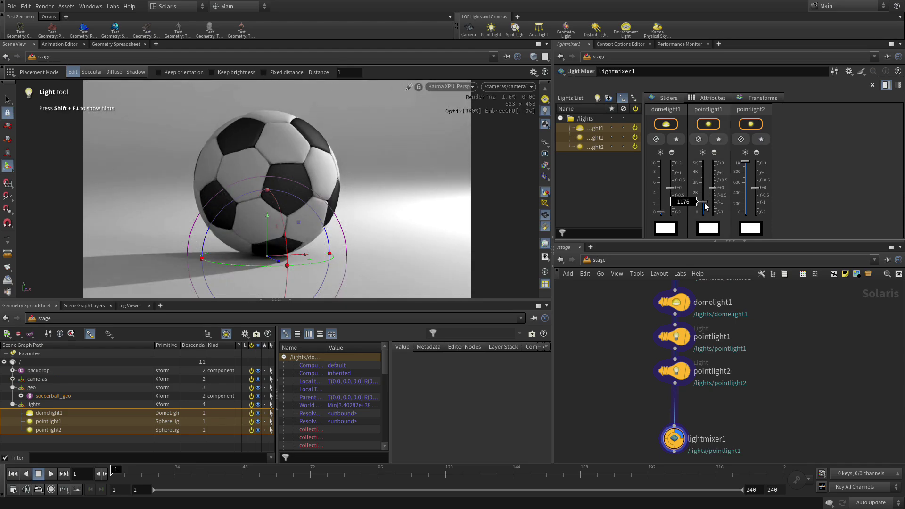
click(746, 164)
drag(746, 163, 746, 179)
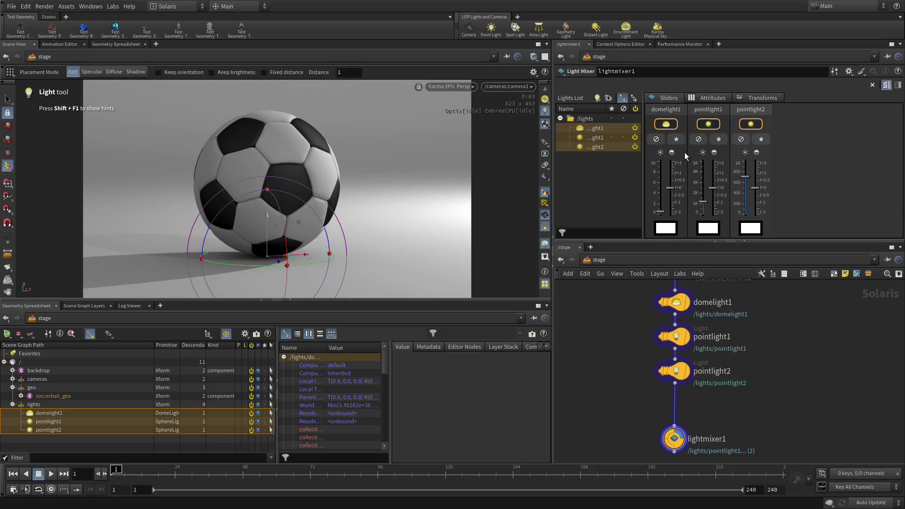
Step: Solo domelight1, pointlight1 and pointlight2 in turn to examine each light's contribution, then turn soloing off
click(677, 139)
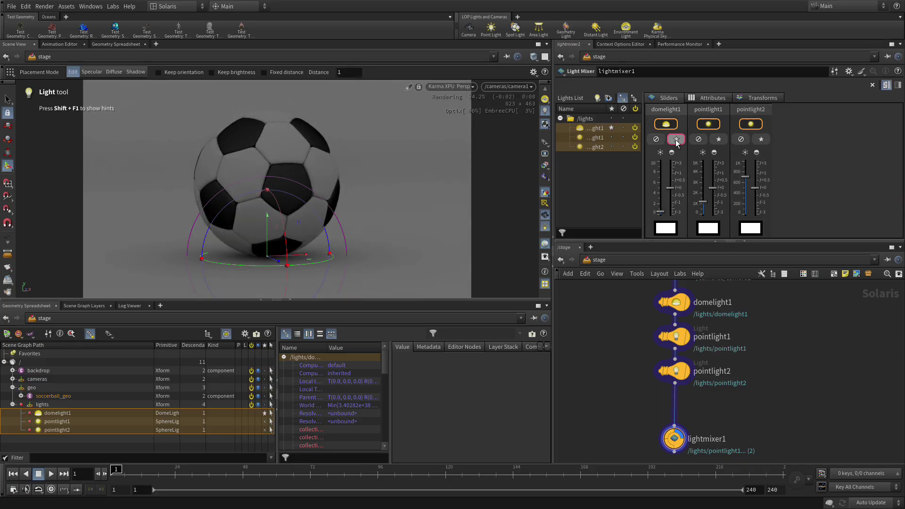
click(718, 139)
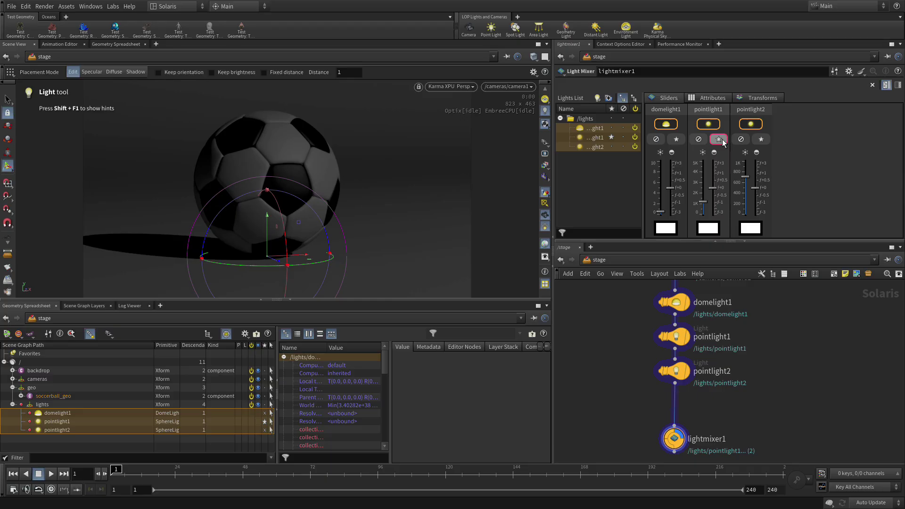
click(7, 99)
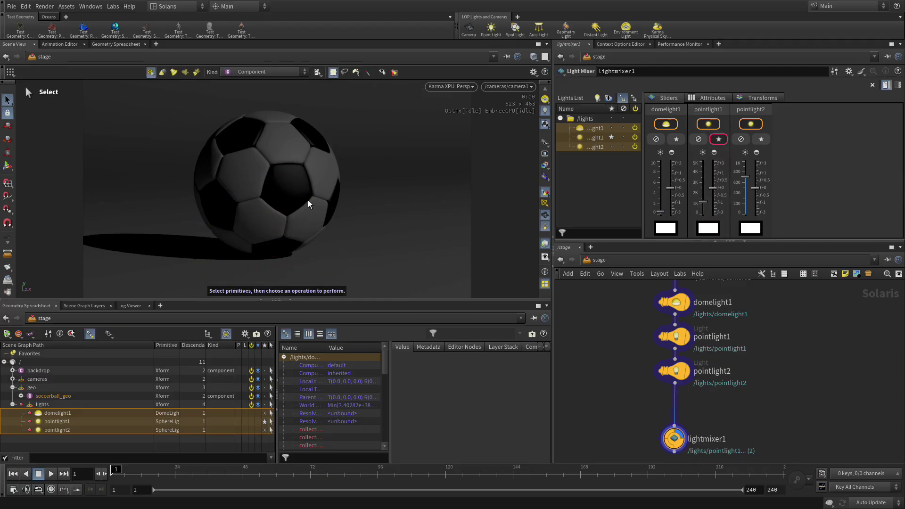
click(761, 140)
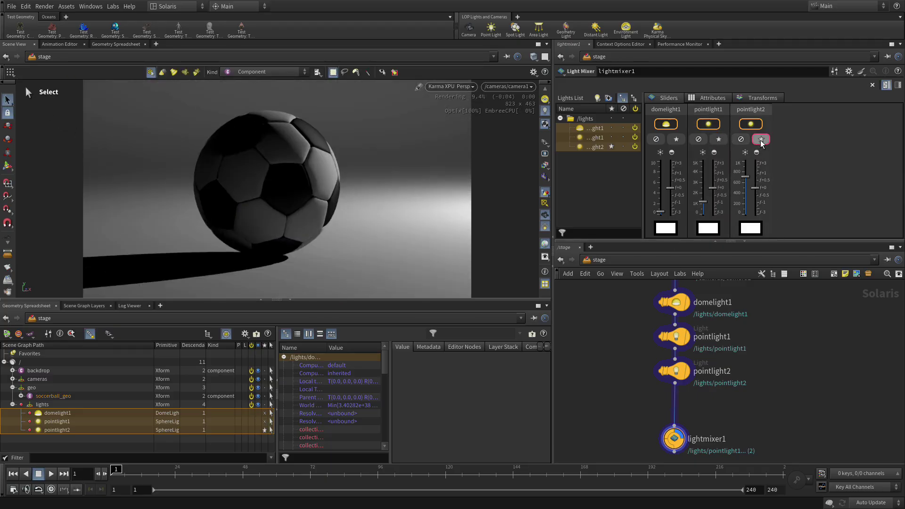
click(761, 139)
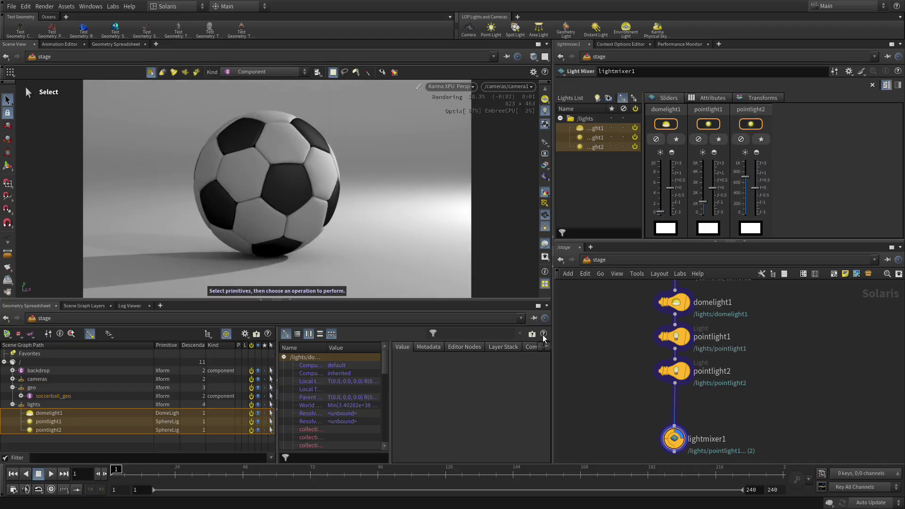